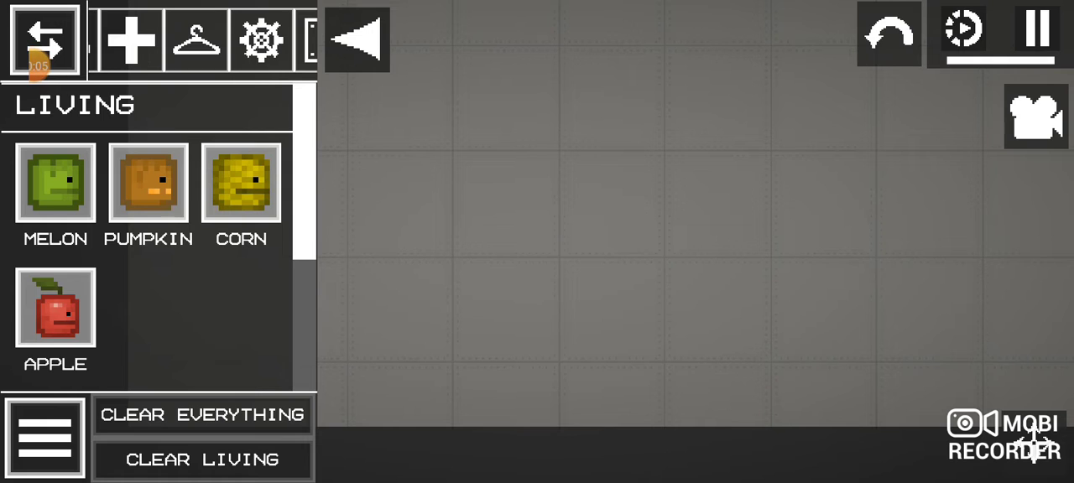
Scroll the category strip and switch the spawn panel to Explosives.
drag(37, 65, 50, 142)
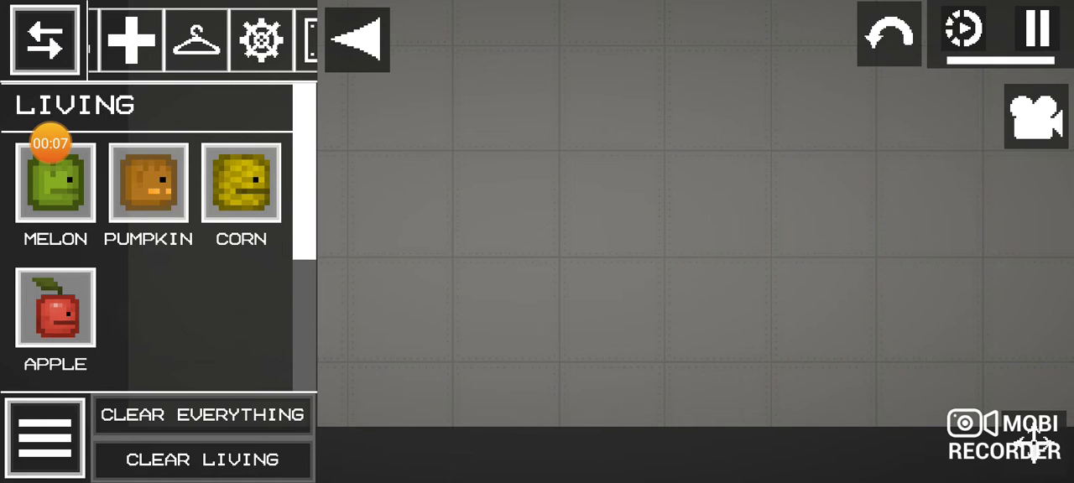
mouse_move(269, 40)
mouse_down()
mouse_move(159, 39)
mouse_move(277, 40)
mouse_up()
scroll(202, 39, left, 5)
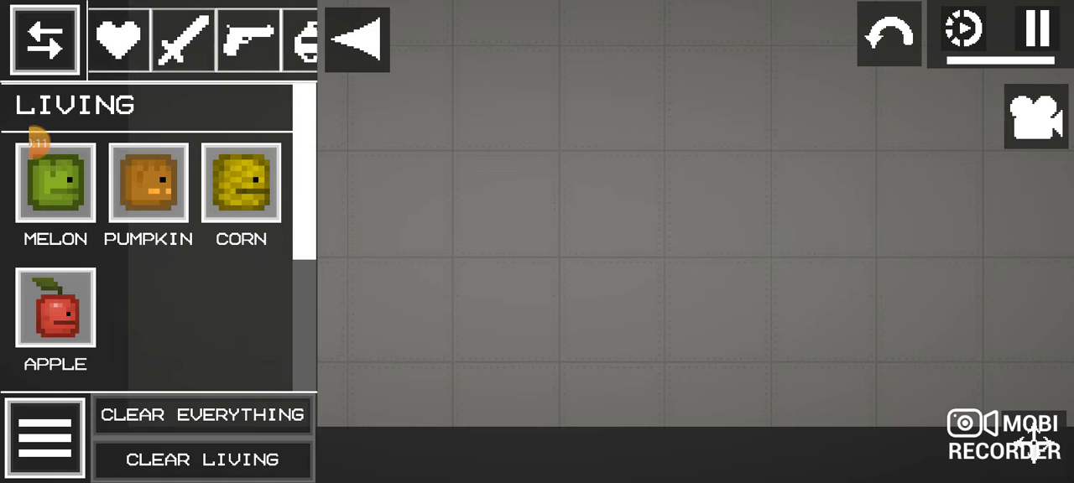
drag(134, 40, 286, 39)
click(302, 39)
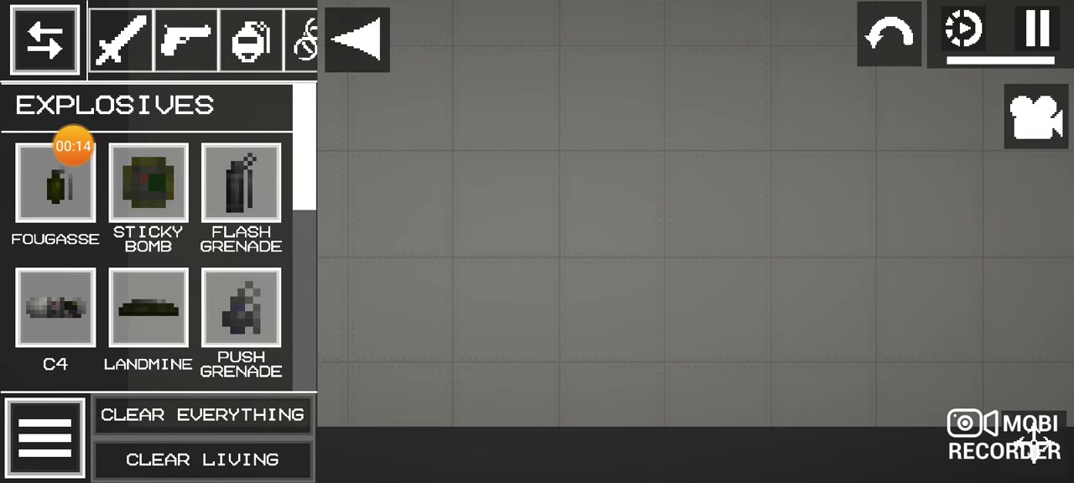
scroll(147, 251, down, 3)
scroll(147, 209, up, 1)
Spawn a nuclear bomb, stand it upright, pause physics and lift it off the floor.
click(148, 201)
click(571, 218)
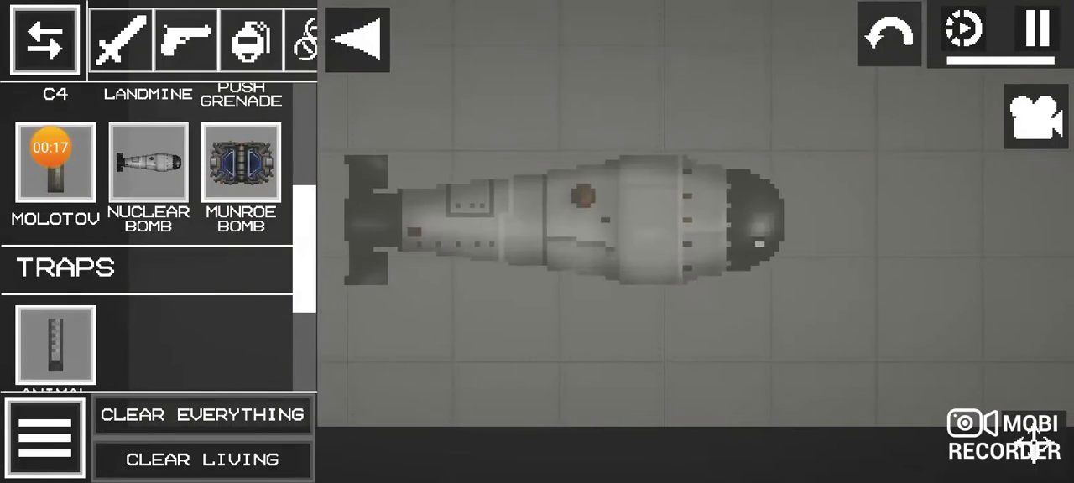
drag(755, 361, 520, 50)
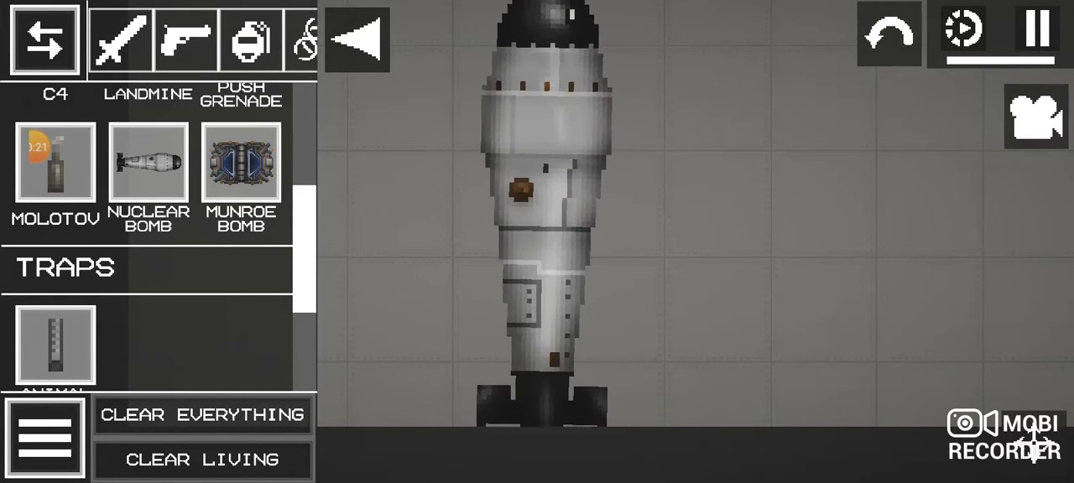
click(1038, 32)
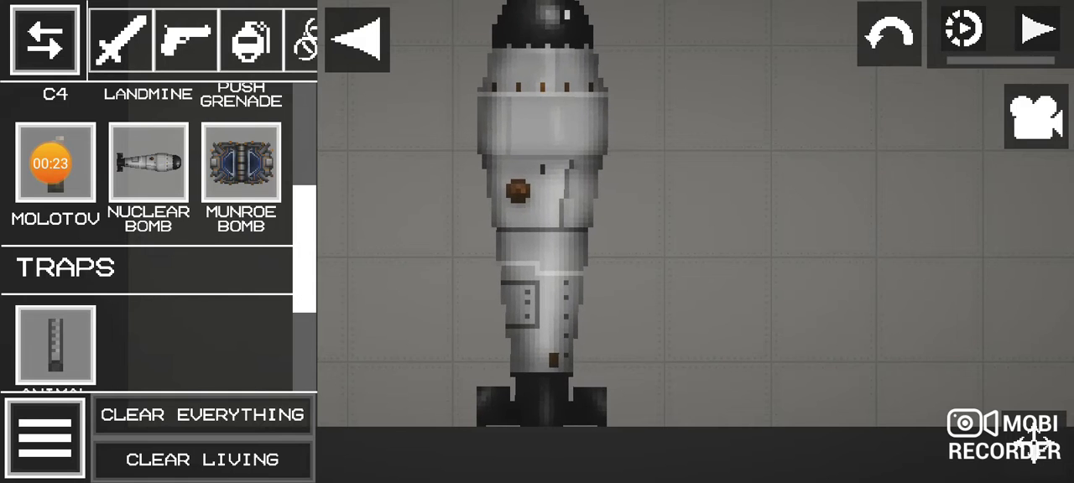
drag(541, 251, 541, 117)
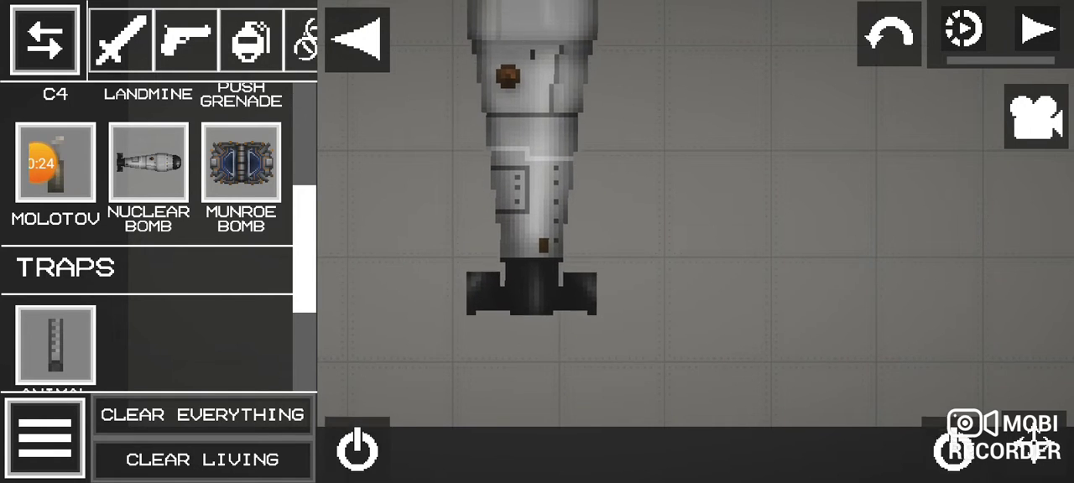
Scroll the category strip to the Mechanics items.
drag(277, 40, 109, 40)
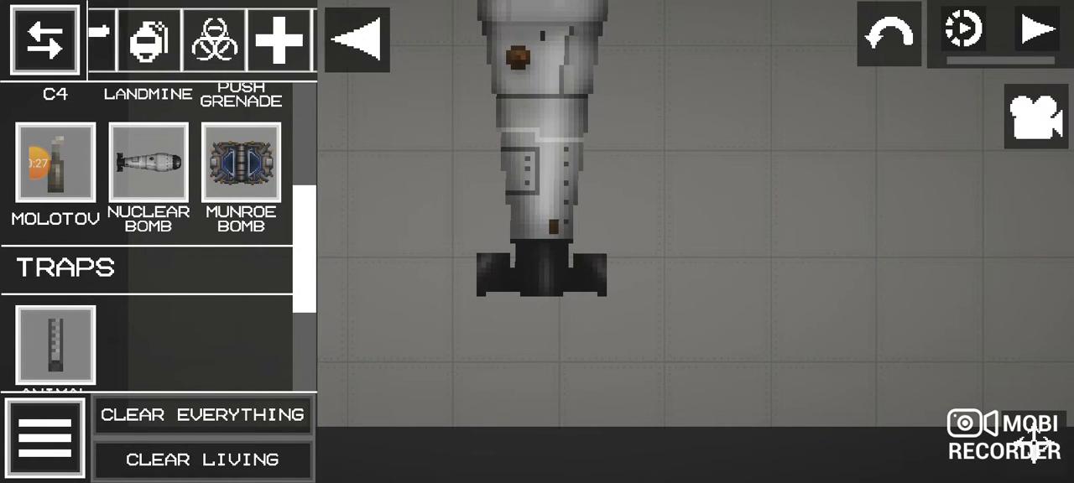
drag(251, 40, 168, 41)
click(231, 40)
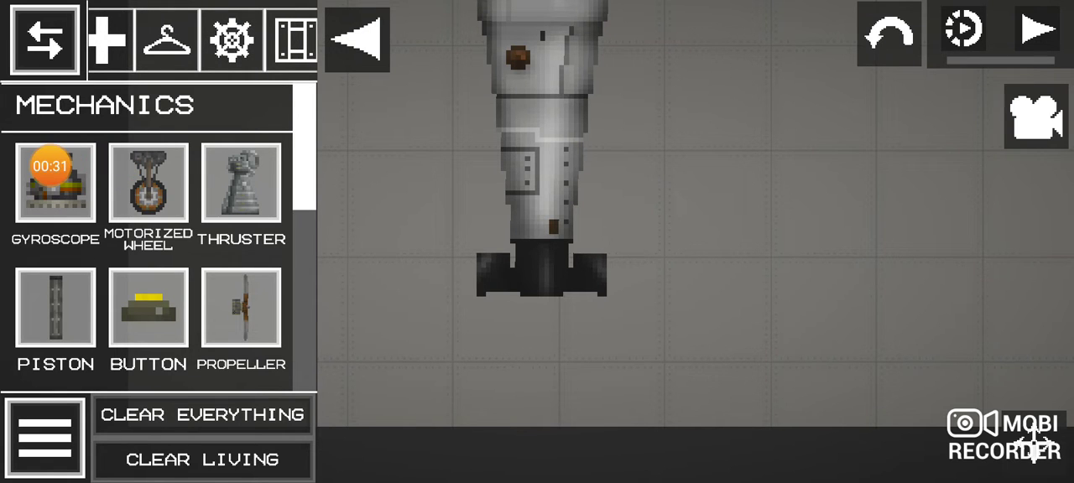
Reopen the item catalogue and place a thruster beneath the bomb's tail fins.
click(357, 41)
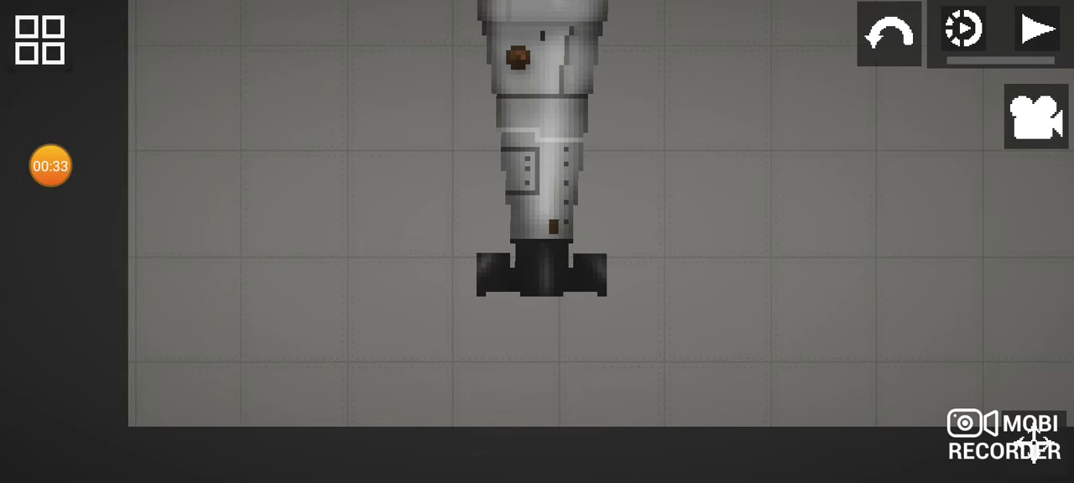
click(39, 39)
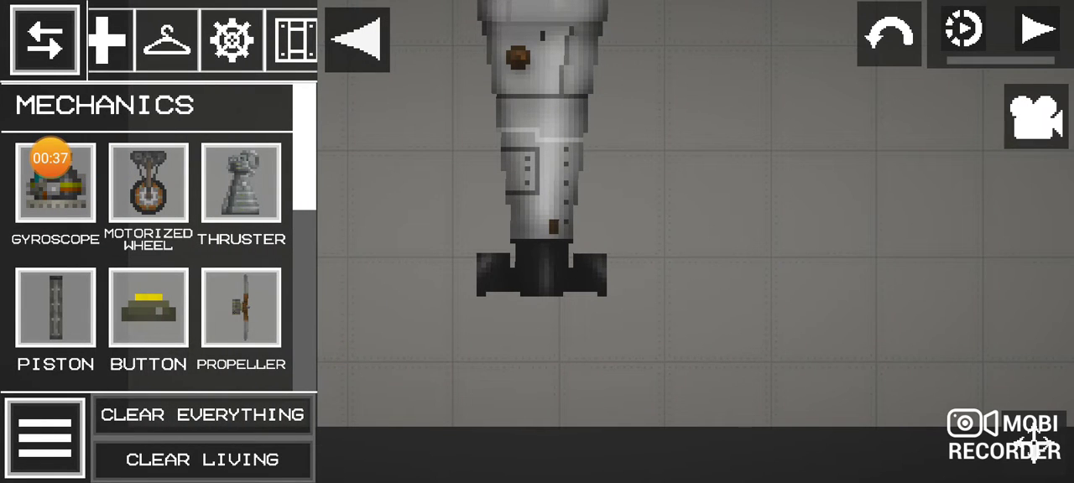
mouse_move(55, 336)
mouse_down()
mouse_move(55, 151)
mouse_move(56, 209)
mouse_up()
drag(395, 268, 503, 361)
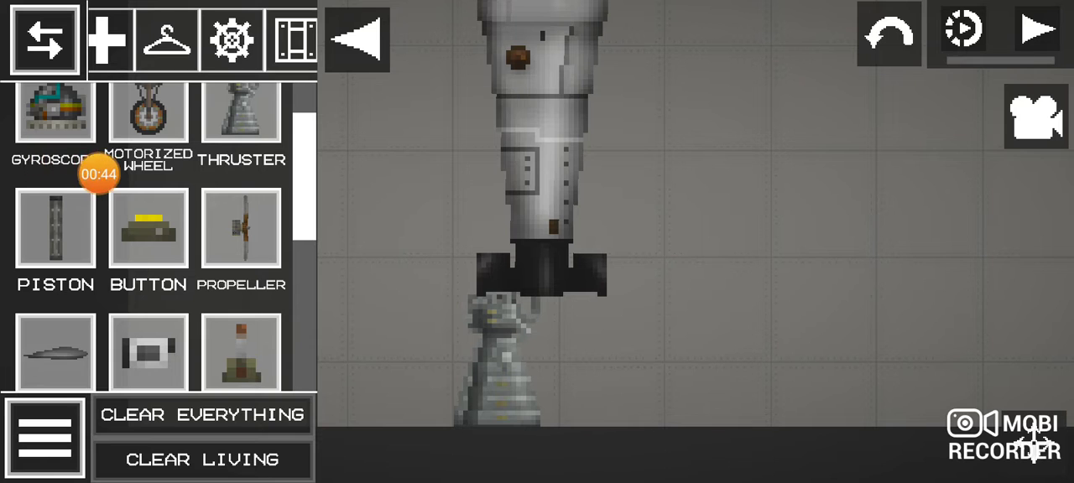
Pin the thruster to the bomb's base with a cluster of spikes.
click(1032, 437)
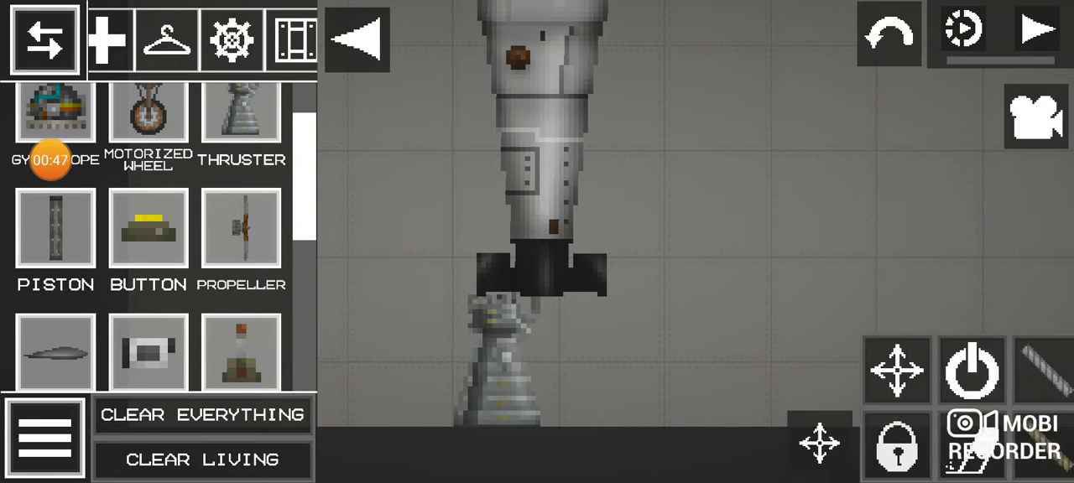
click(885, 371)
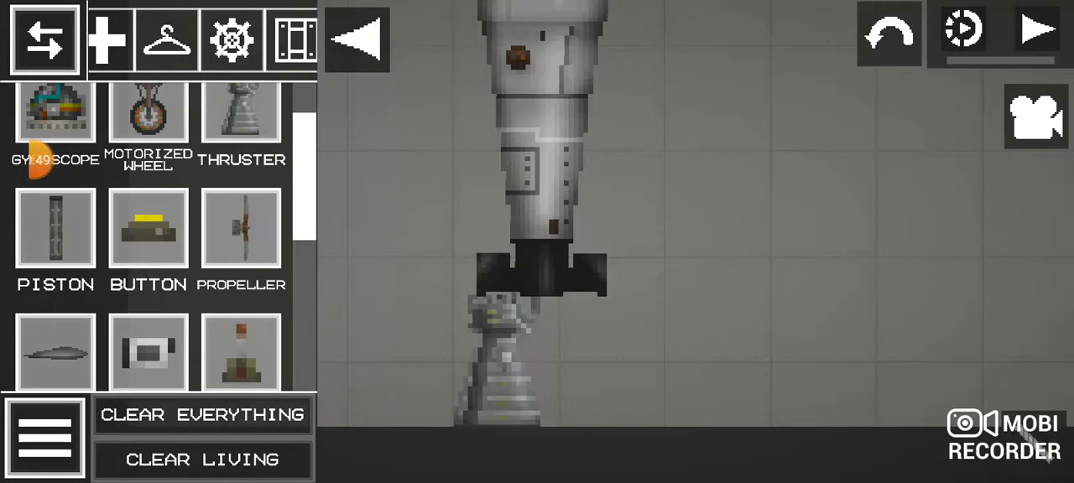
scroll(545, 277, up, 5)
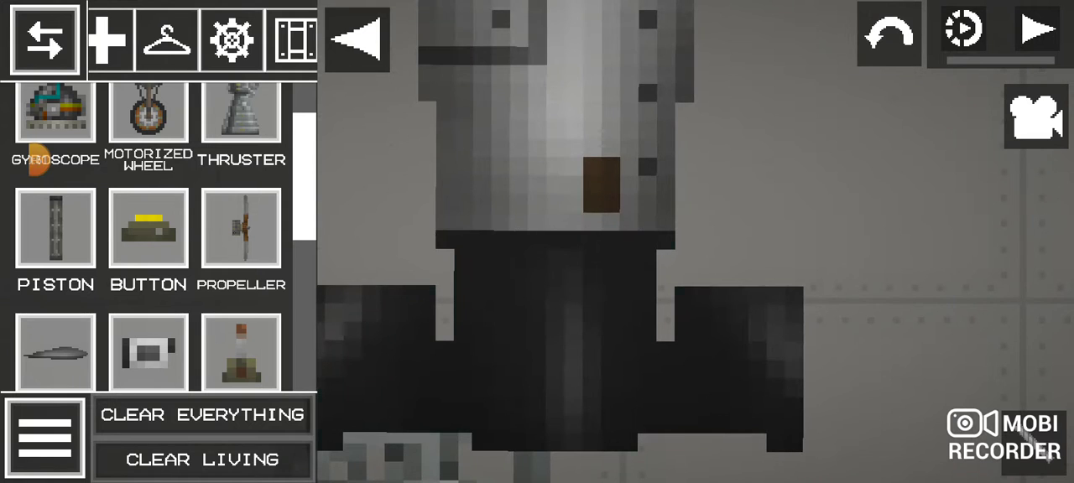
click(588, 193)
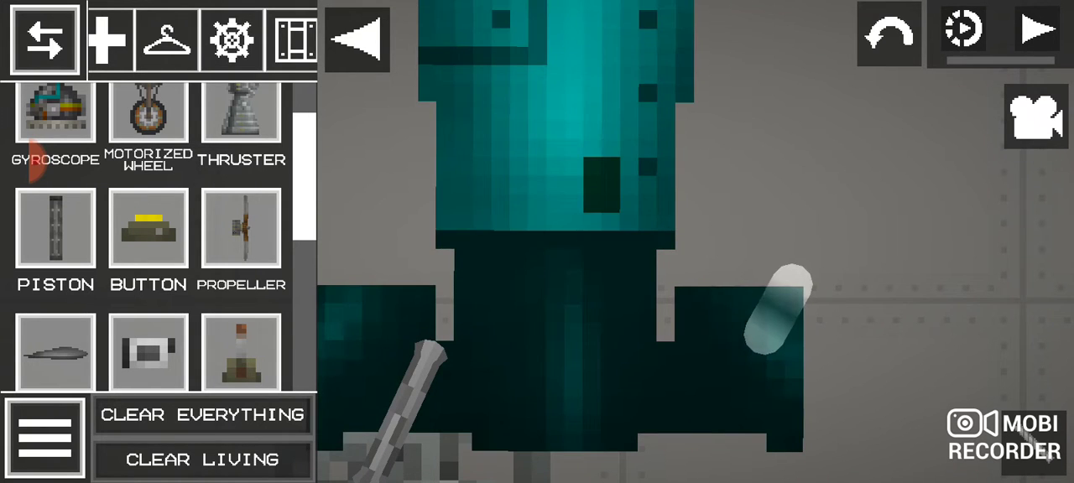
scroll(545, 252, down, 3)
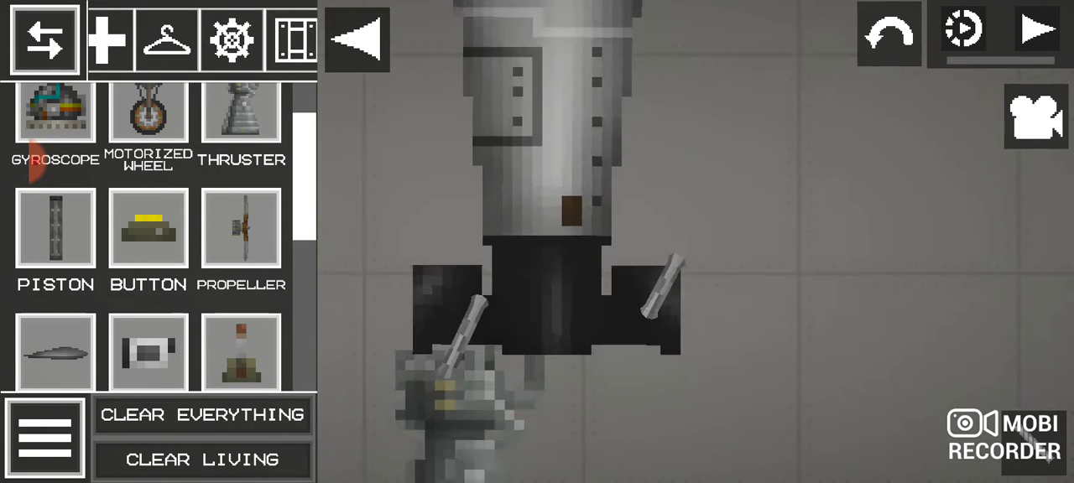
scroll(545, 252, up, 4)
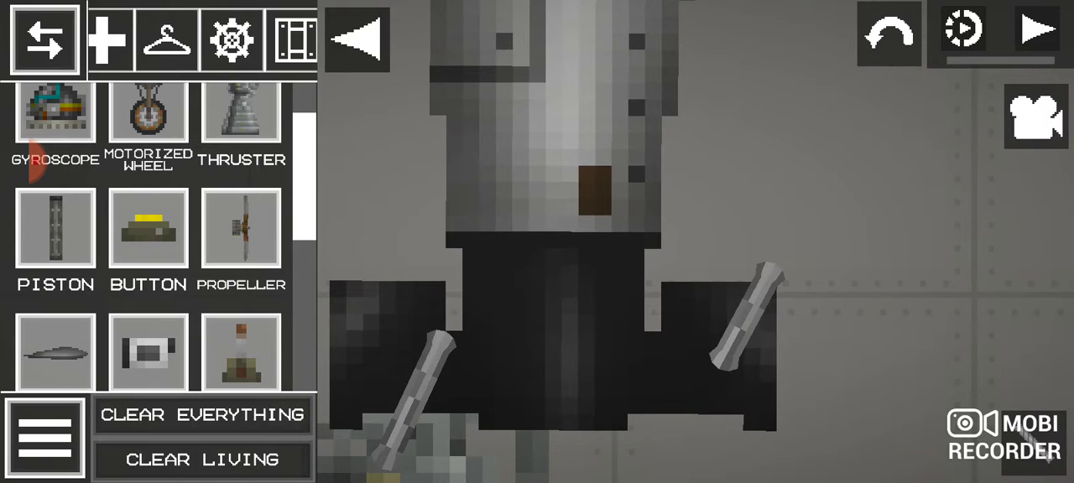
scroll(545, 251, down, 3)
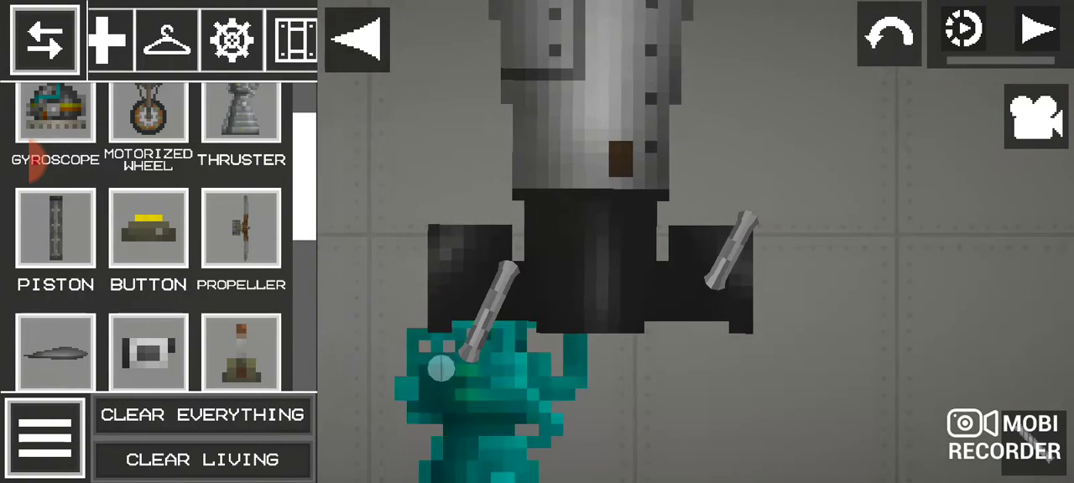
click(440, 369)
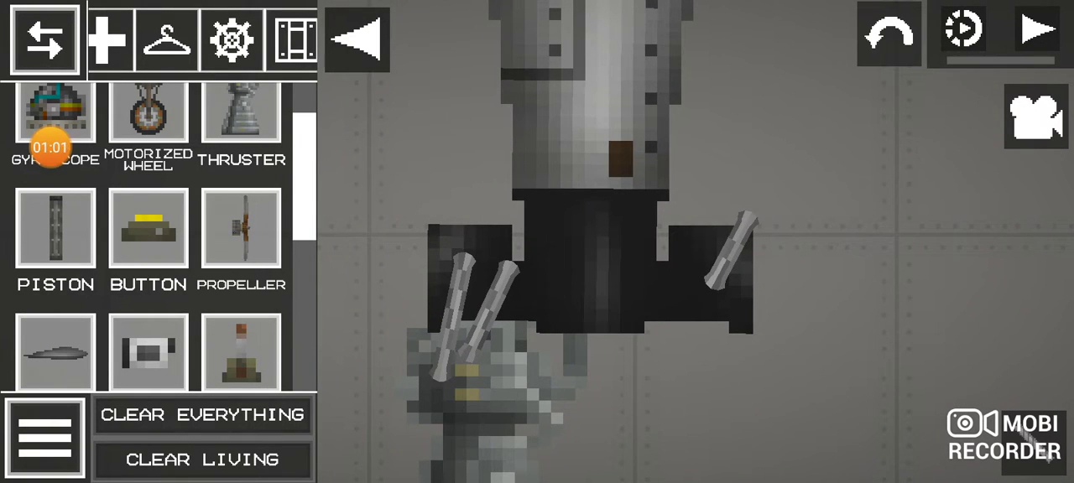
click(537, 302)
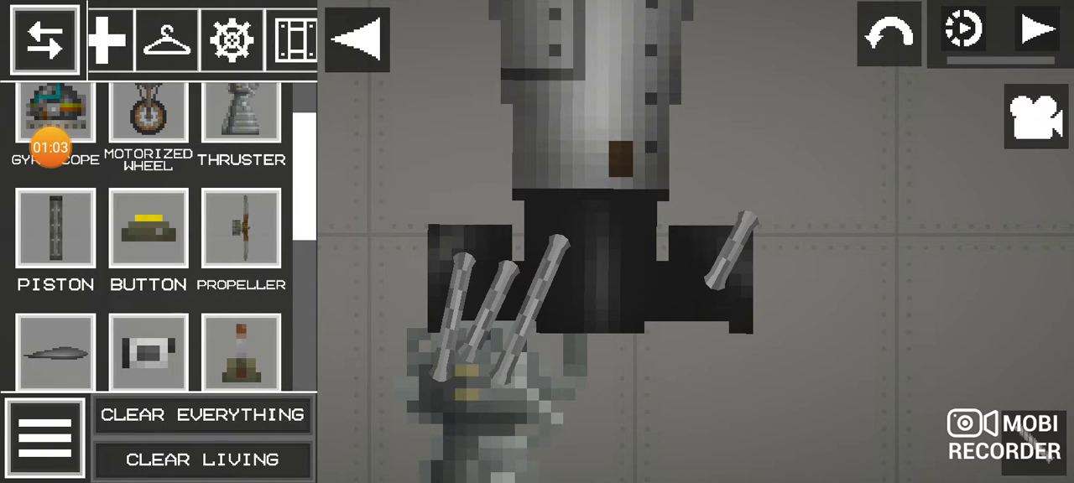
click(469, 369)
click(587, 100)
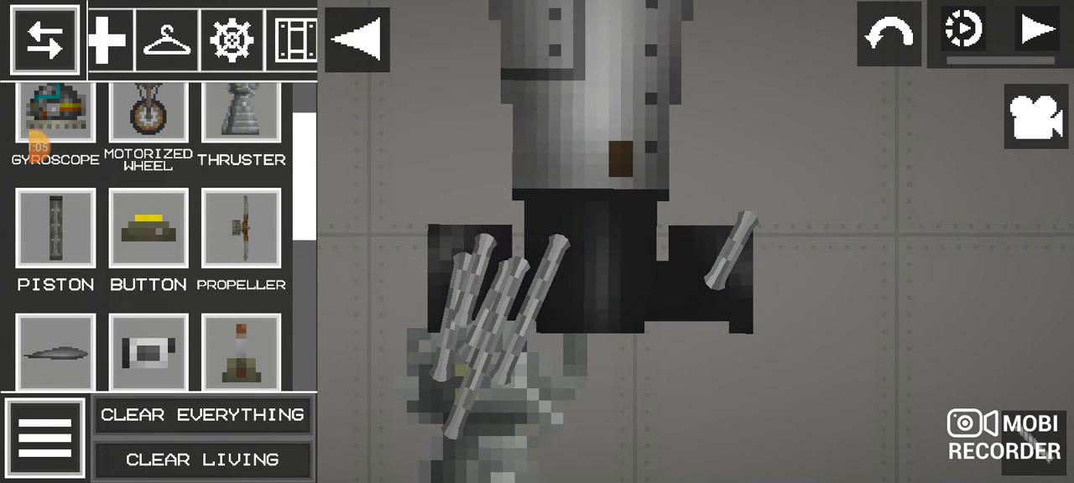
click(587, 101)
click(588, 100)
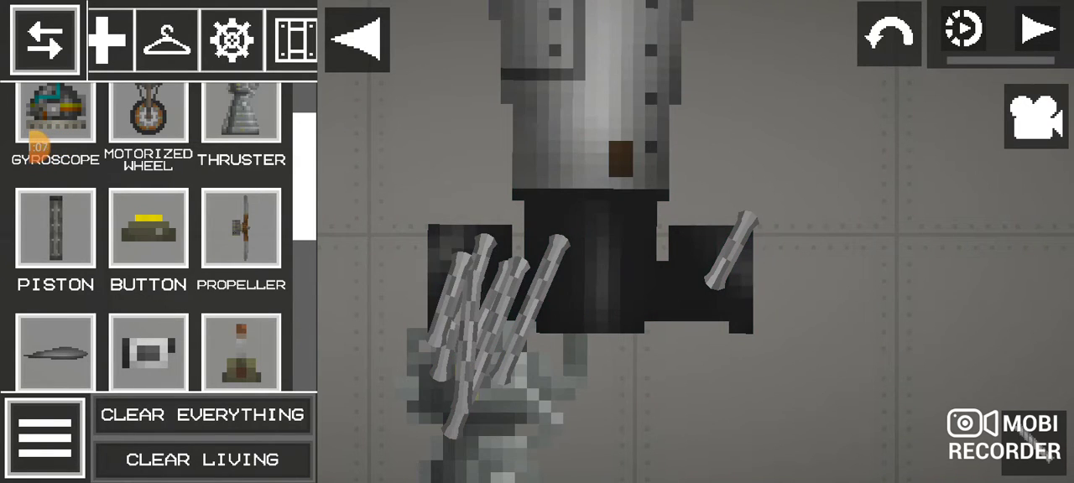
click(486, 395)
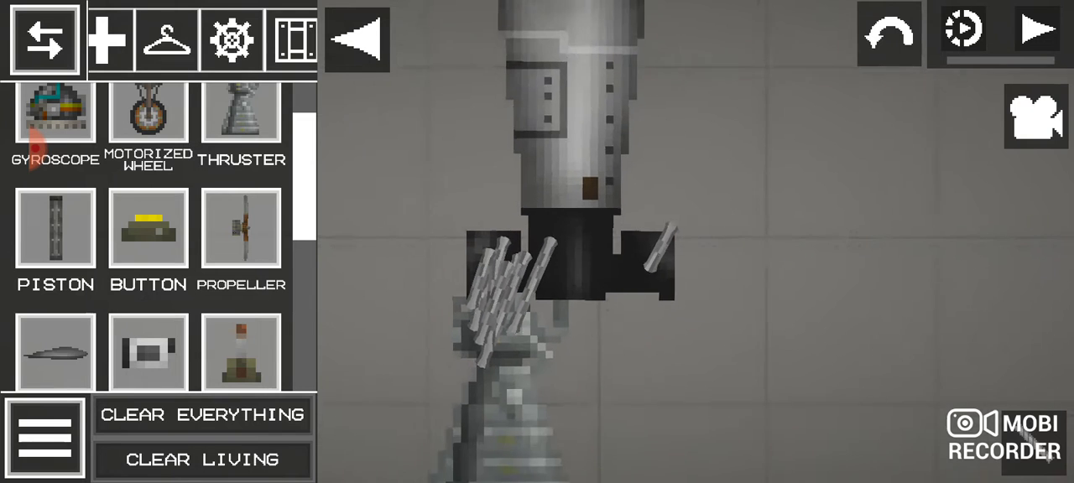
scroll(588, 252, down, 2)
Place a second thruster under the bomb's right side and spike it on.
mouse_move(242, 113)
mouse_down()
mouse_move(679, 378)
mouse_move(637, 369)
mouse_up()
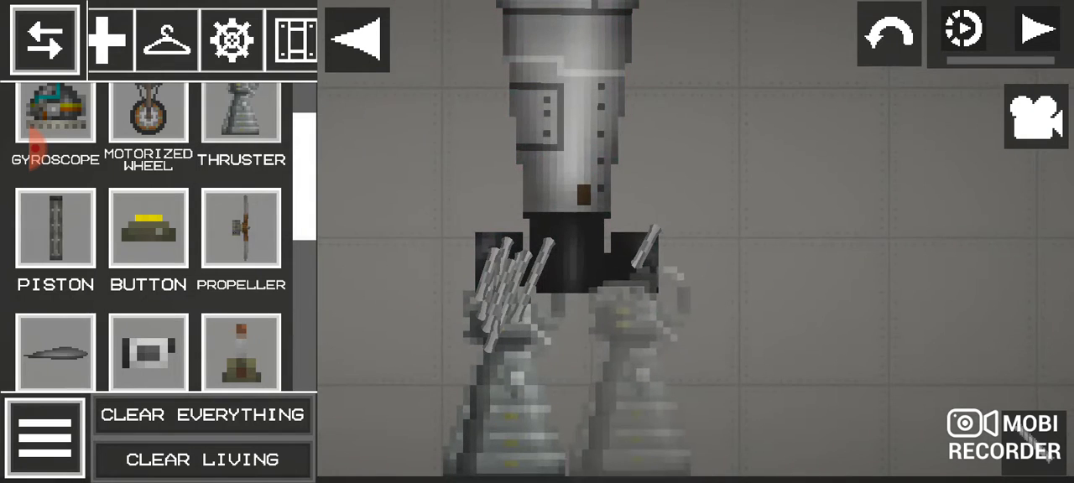
click(625, 378)
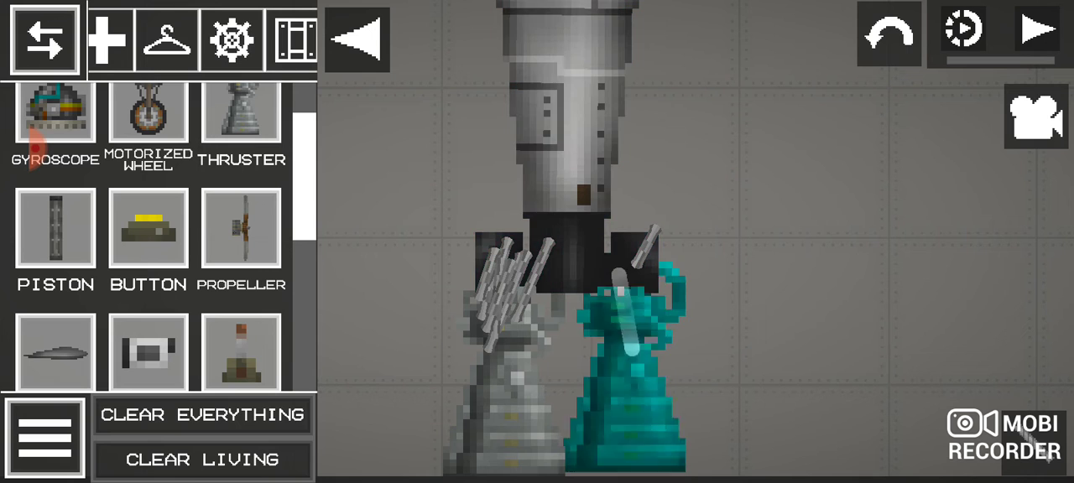
right_click(625, 378)
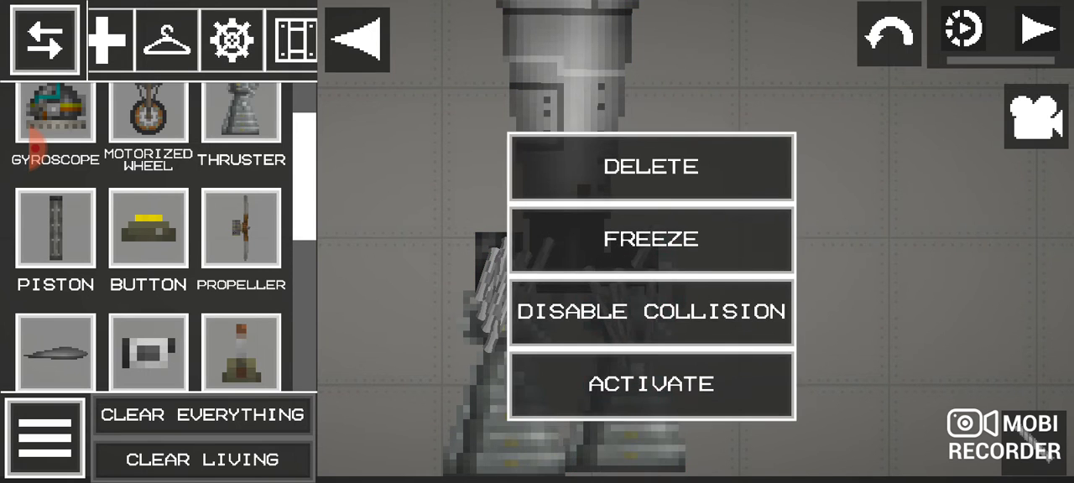
click(650, 238)
click(625, 378)
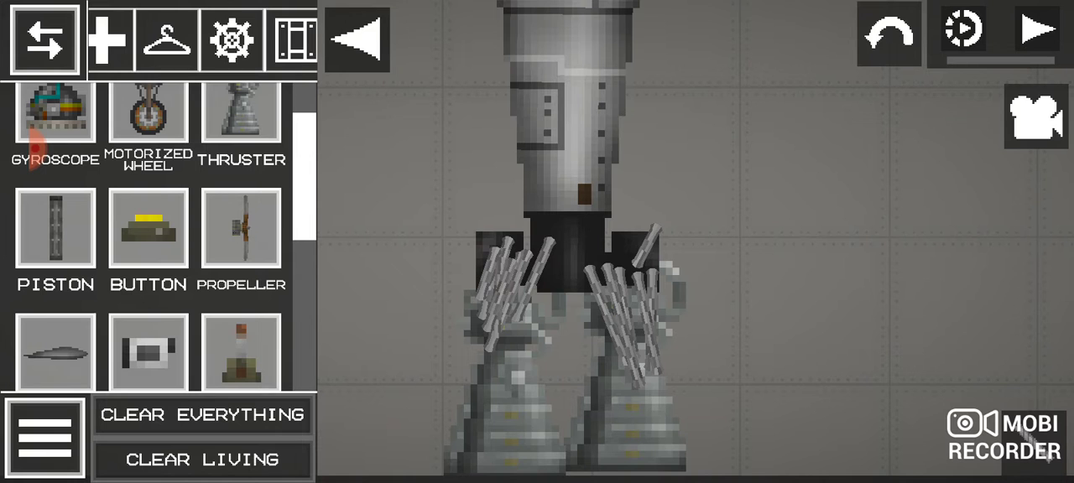
scroll(587, 251, down, 3)
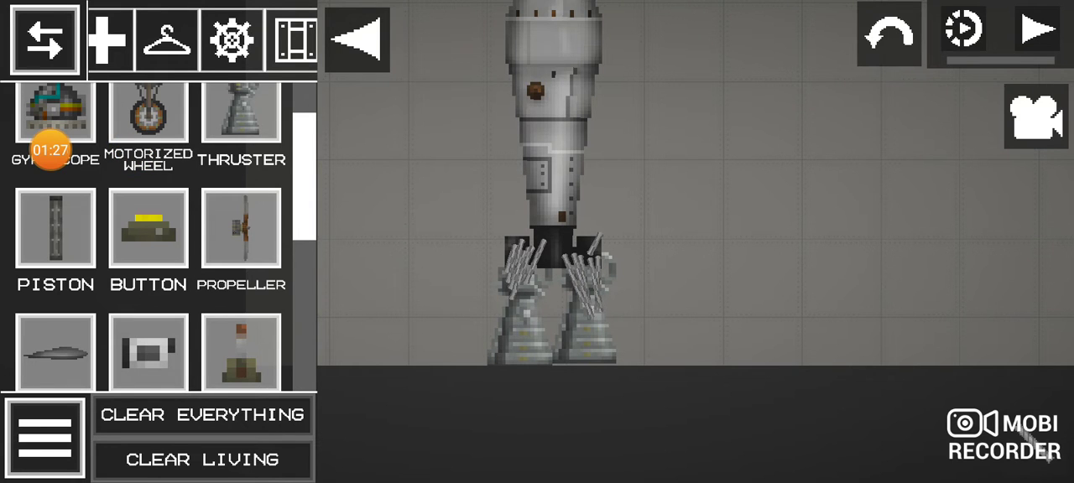
scroll(587, 252, up, 3)
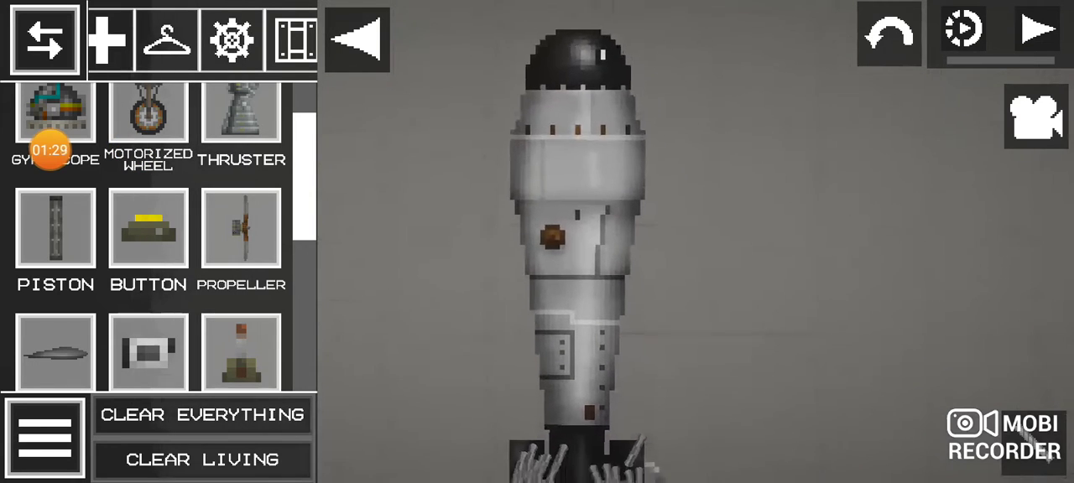
scroll(202, 37, left, 3)
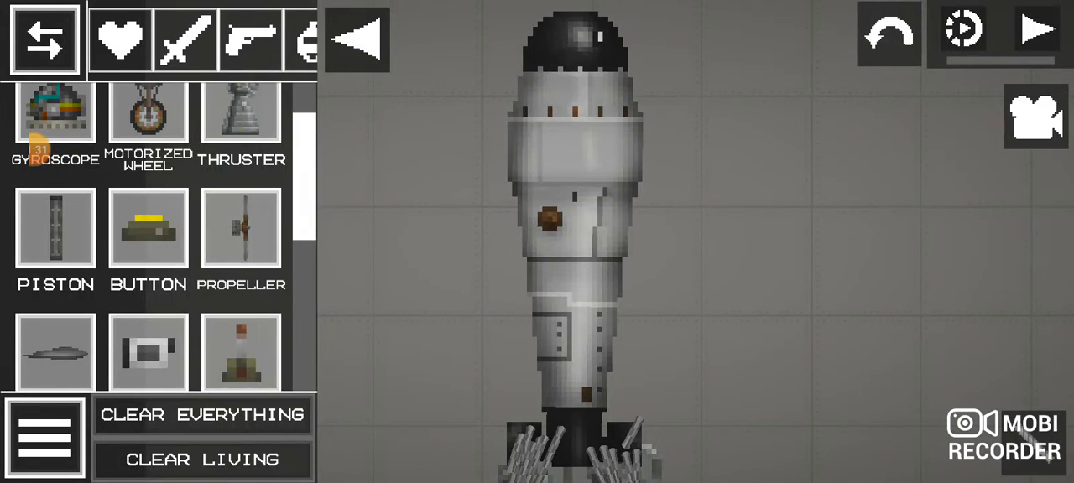
Place a melon ragdoll right of the bomb and spike its neck and shoulder.
click(121, 38)
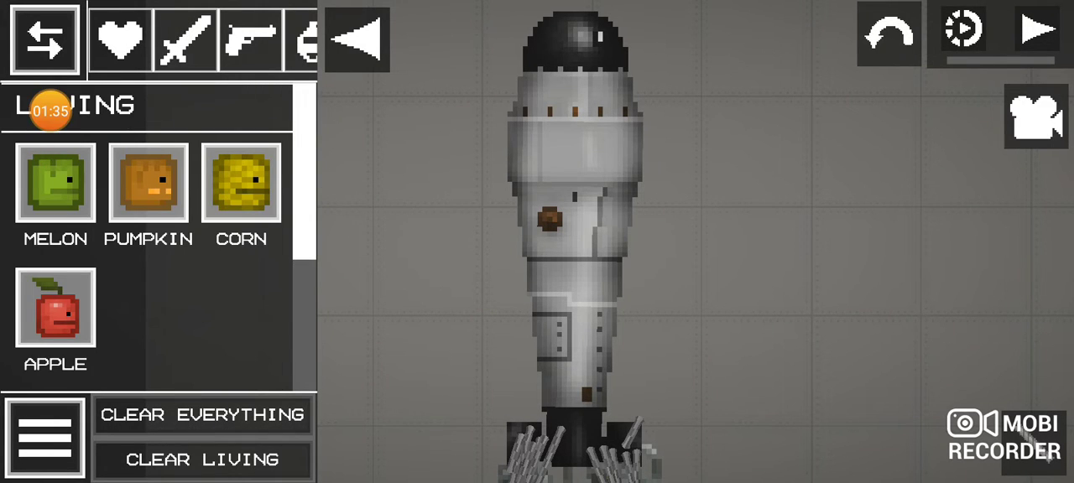
drag(56, 182, 675, 235)
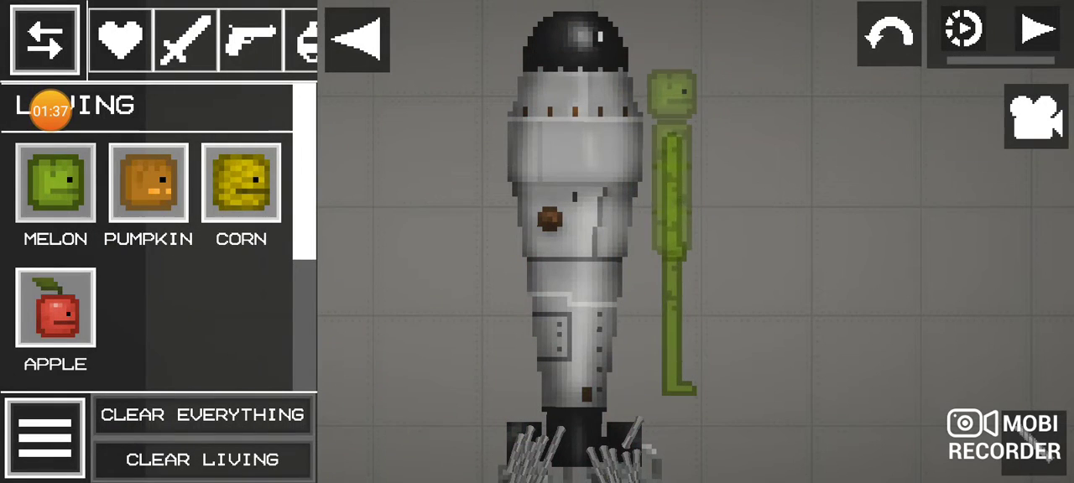
drag(637, 121, 662, 126)
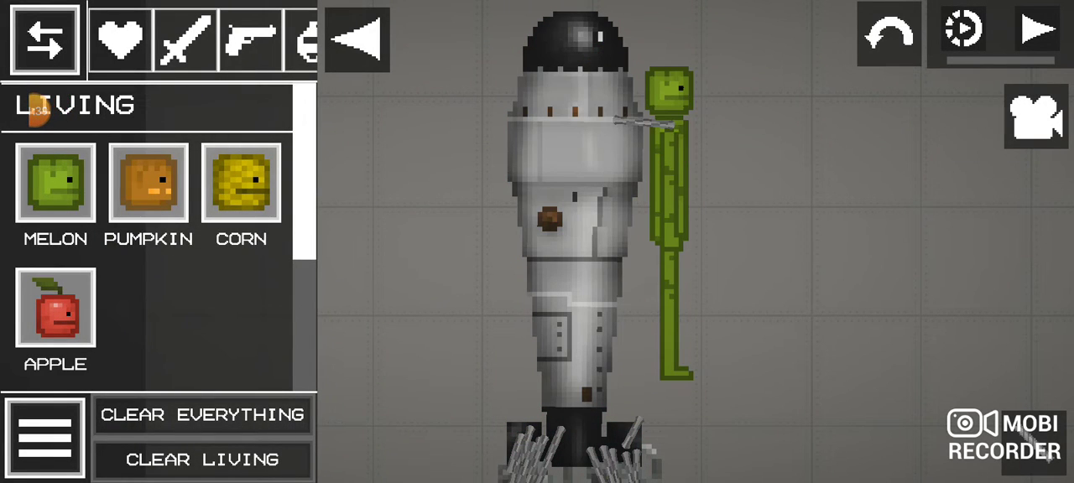
click(571, 210)
click(654, 147)
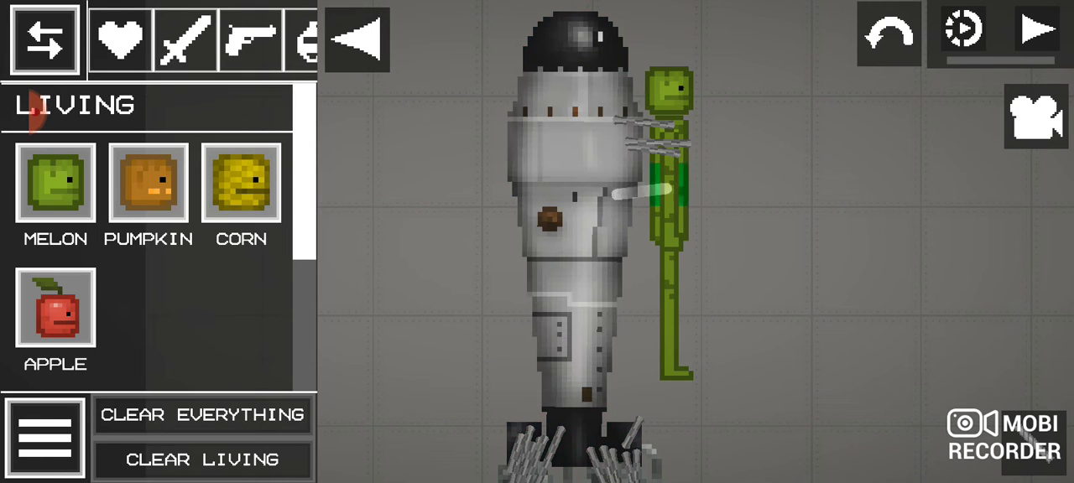
Spike the melon's torso, waist and legs to the bomb.
drag(571, 210, 655, 193)
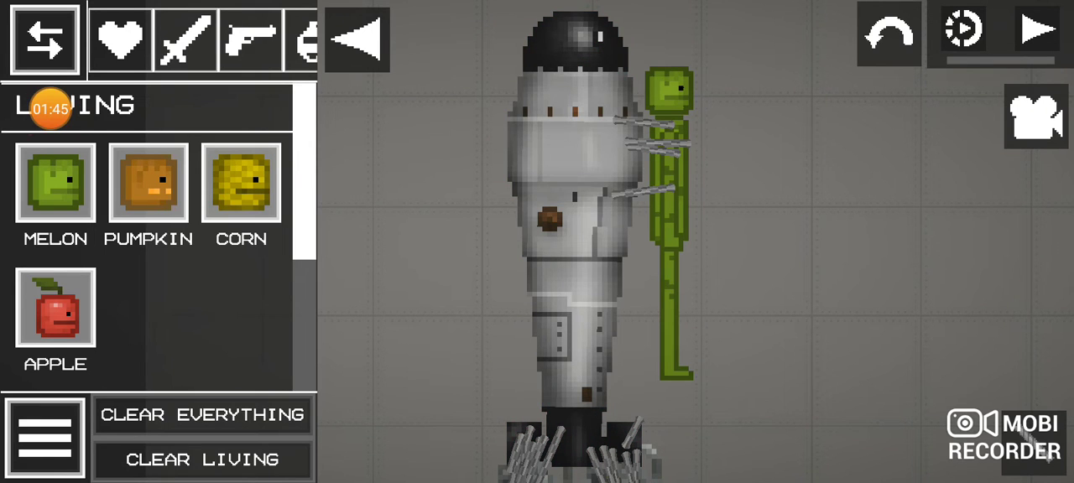
click(646, 178)
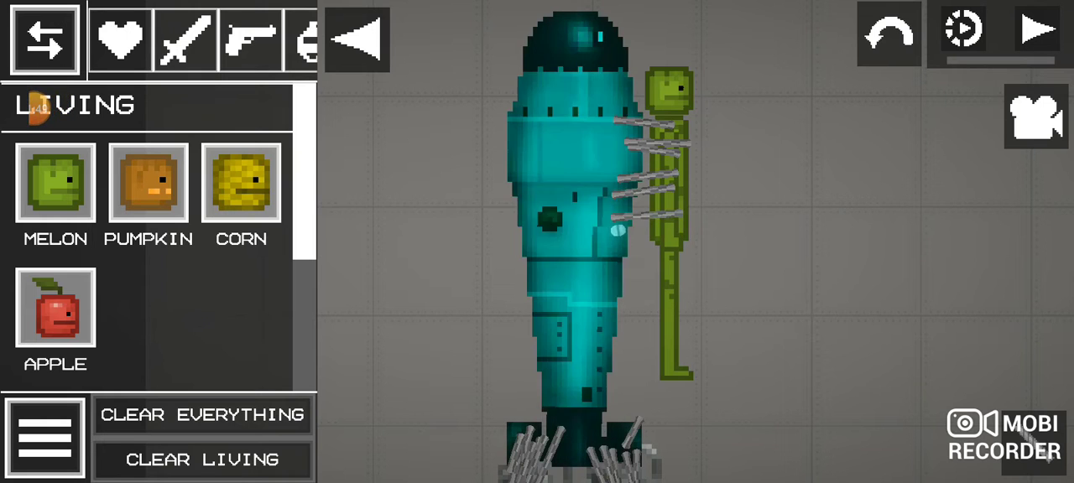
drag(579, 234, 655, 239)
click(641, 267)
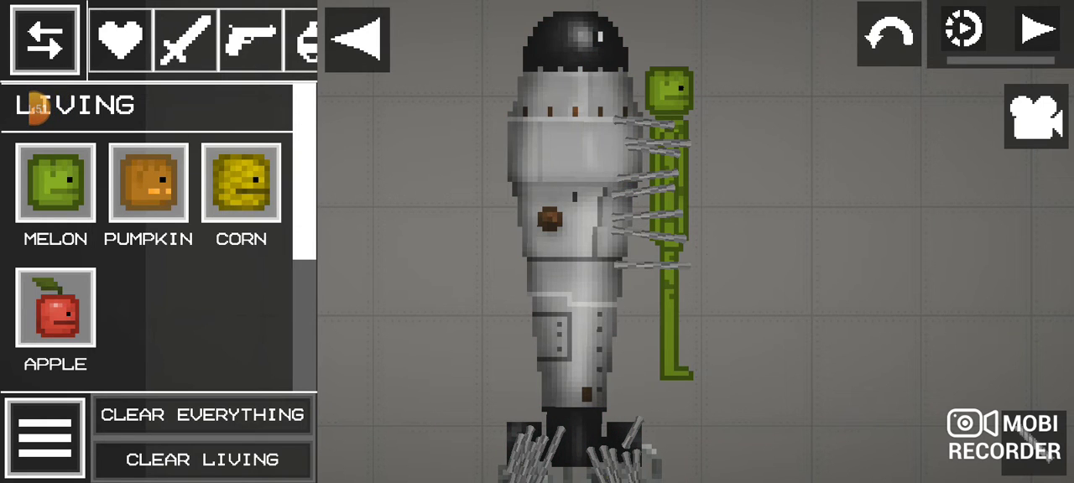
click(646, 295)
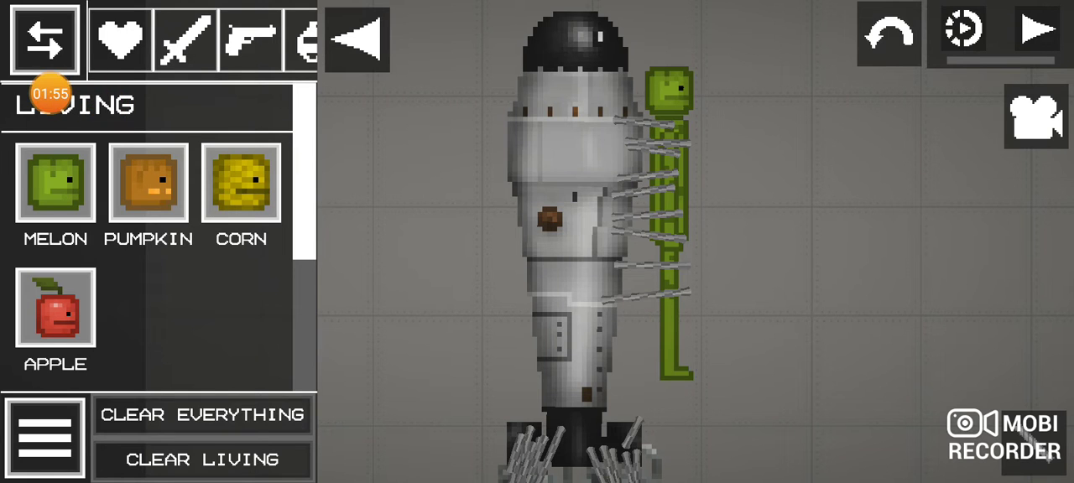
click(629, 333)
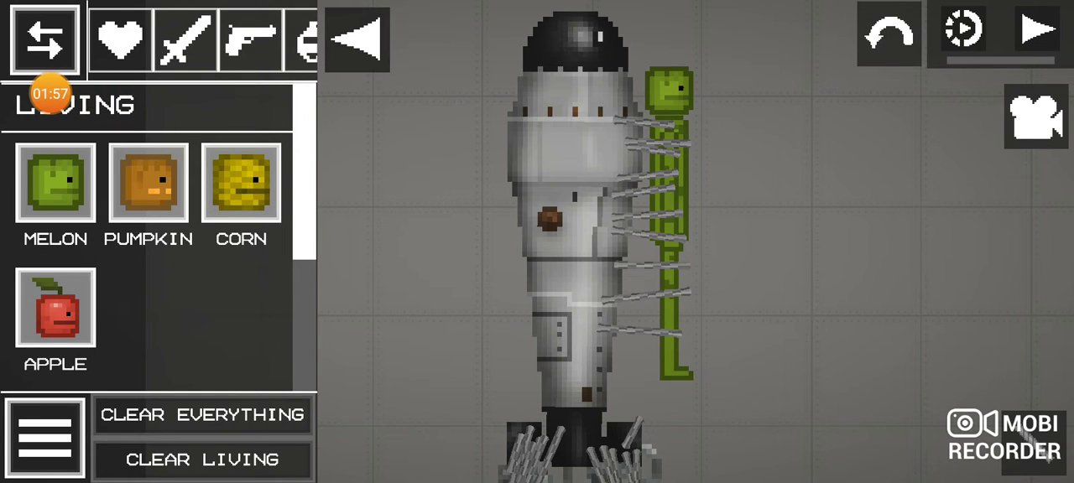
click(46, 94)
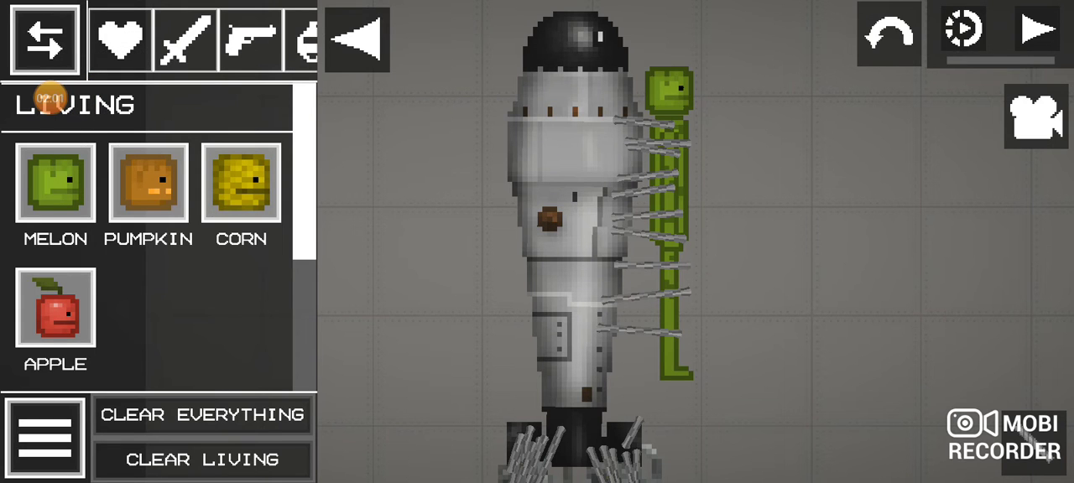
click(571, 218)
drag(537, 201, 659, 290)
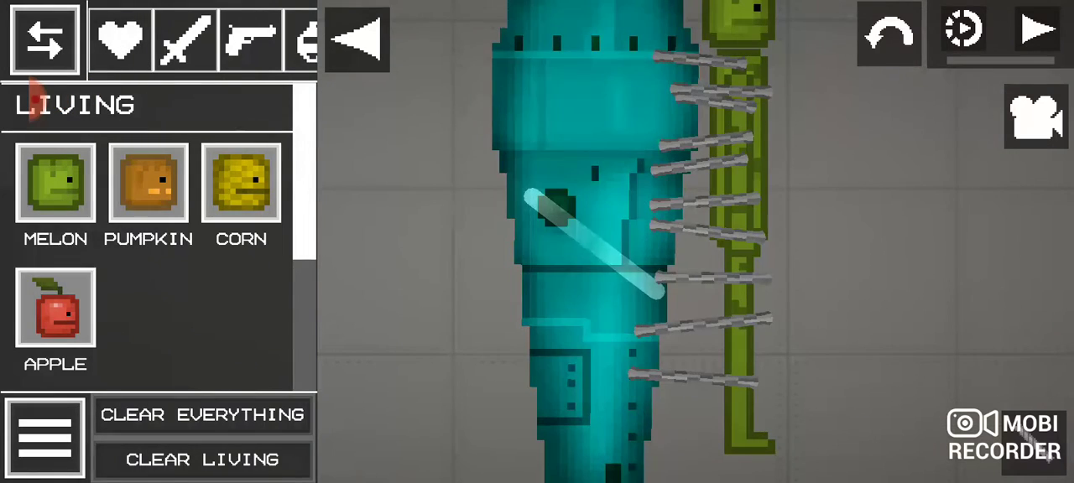
click(839, 252)
scroll(671, 242, down, 4)
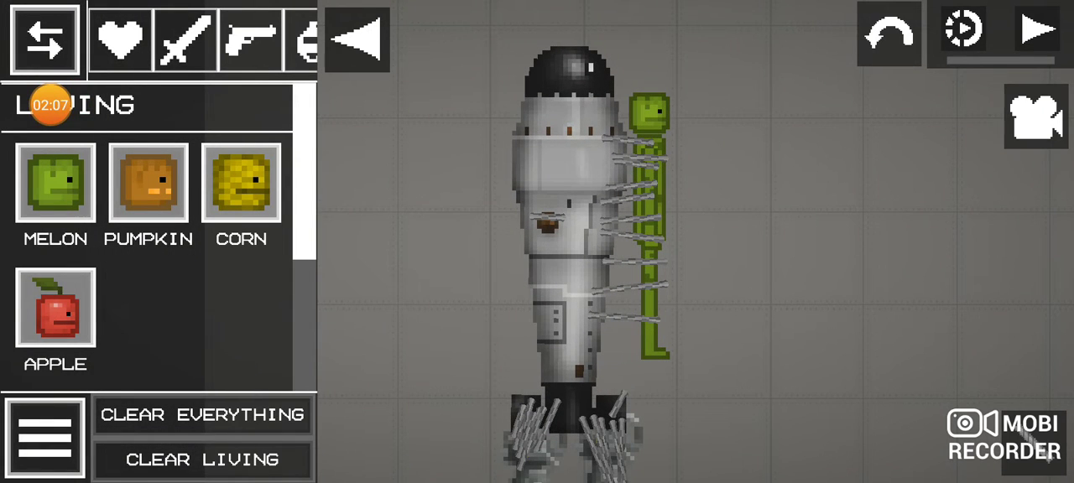
Place an apple ragdoll on the bomb's left side, then unpause physics.
click(55, 308)
click(491, 210)
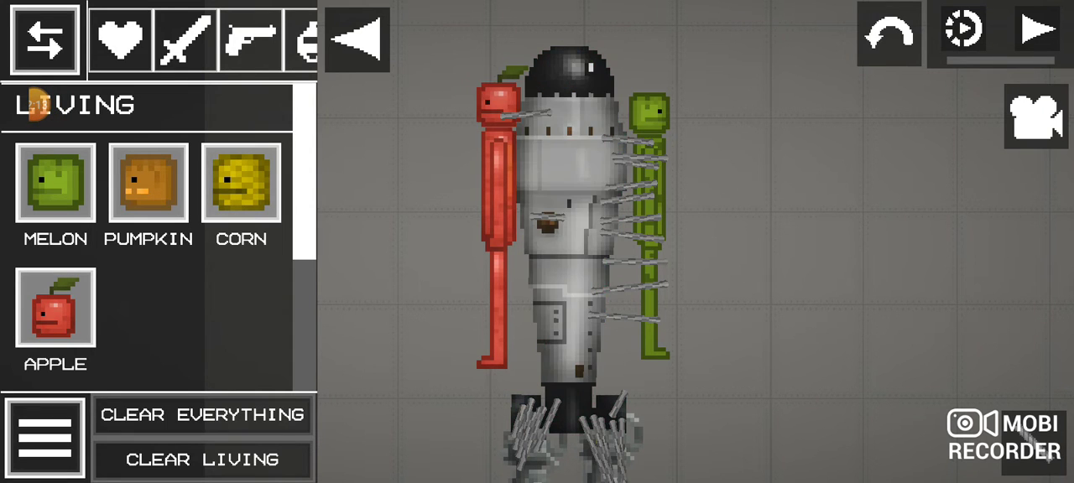
click(554, 219)
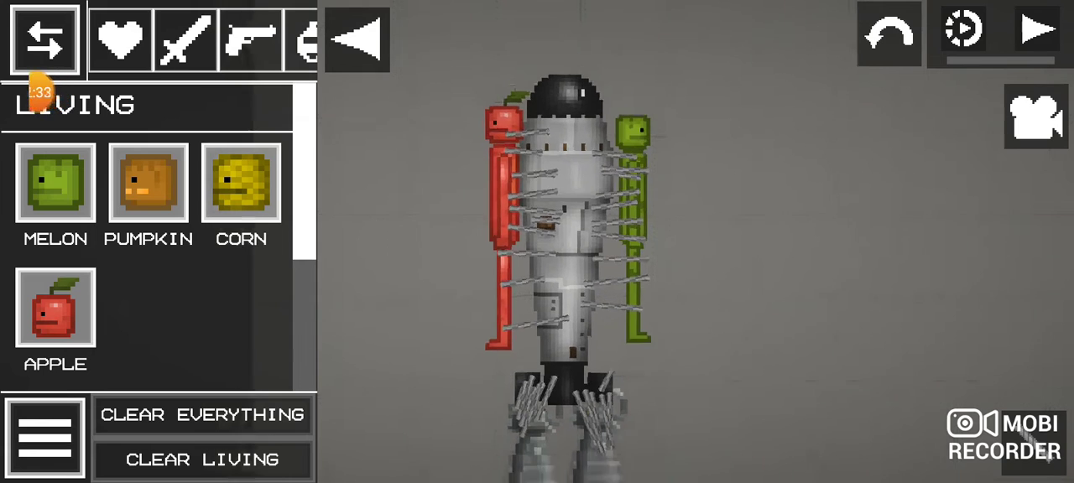
scroll(697, 277, down, 2)
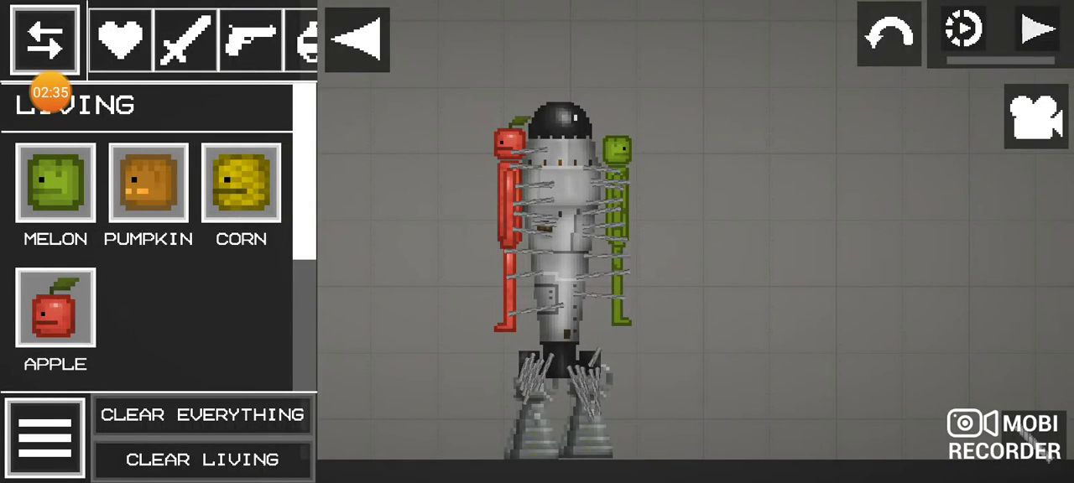
click(1040, 33)
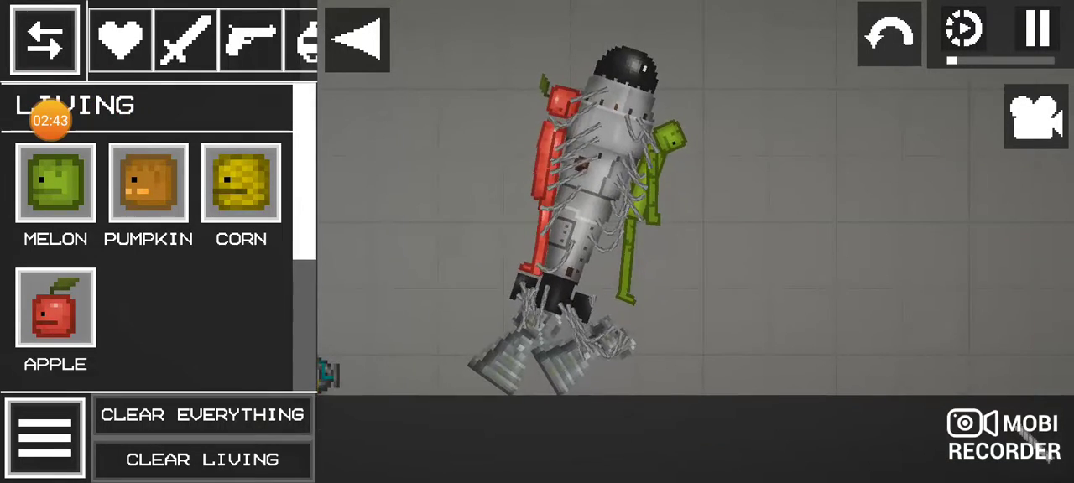
Hide the item catalogue and watch the rocket settle on its thrusters.
click(357, 40)
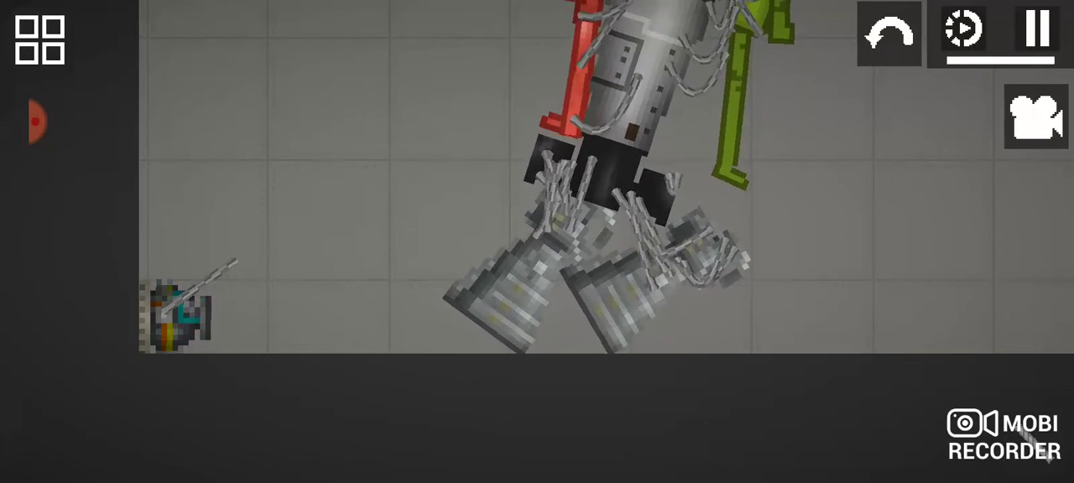
click(1045, 449)
click(1045, 449)
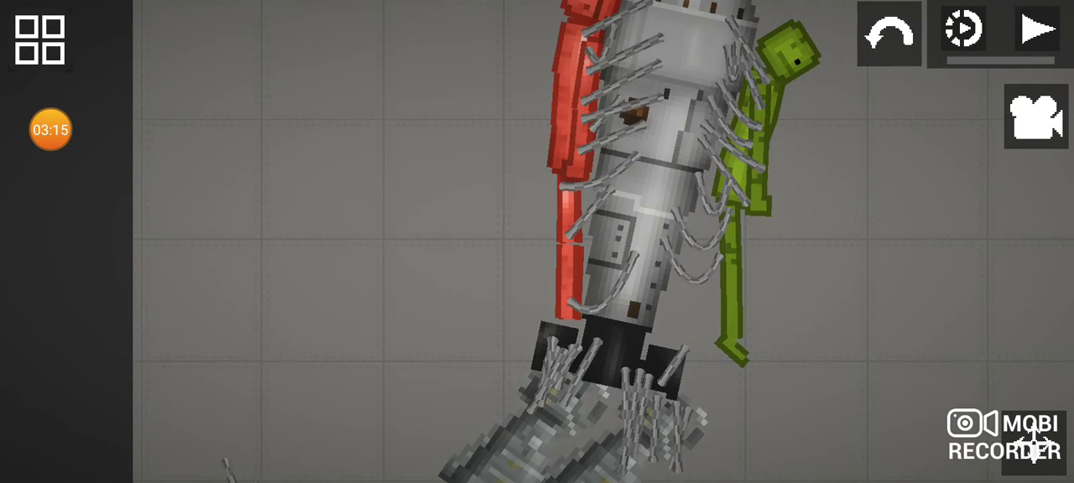
Resume physics and activate the thrusters so the rocket lifts off.
click(1038, 32)
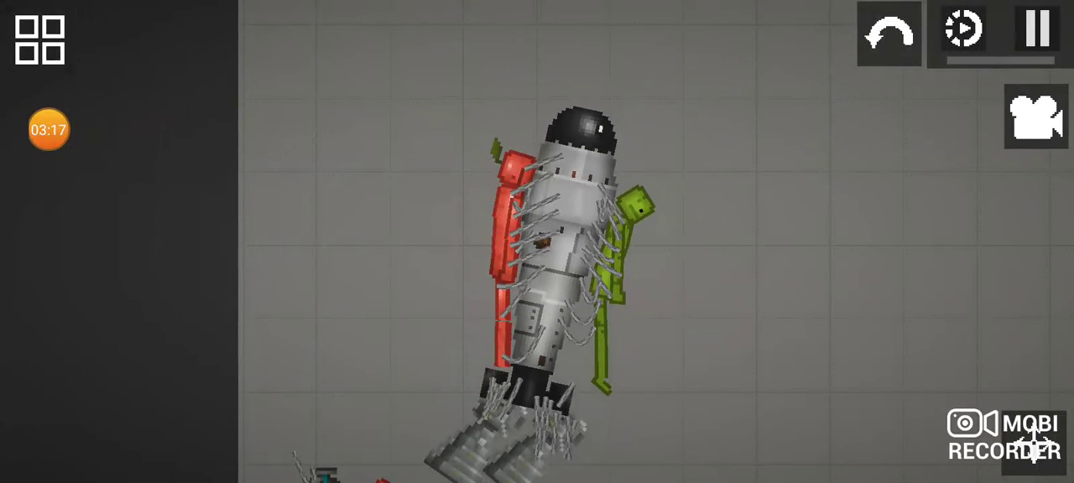
click(39, 444)
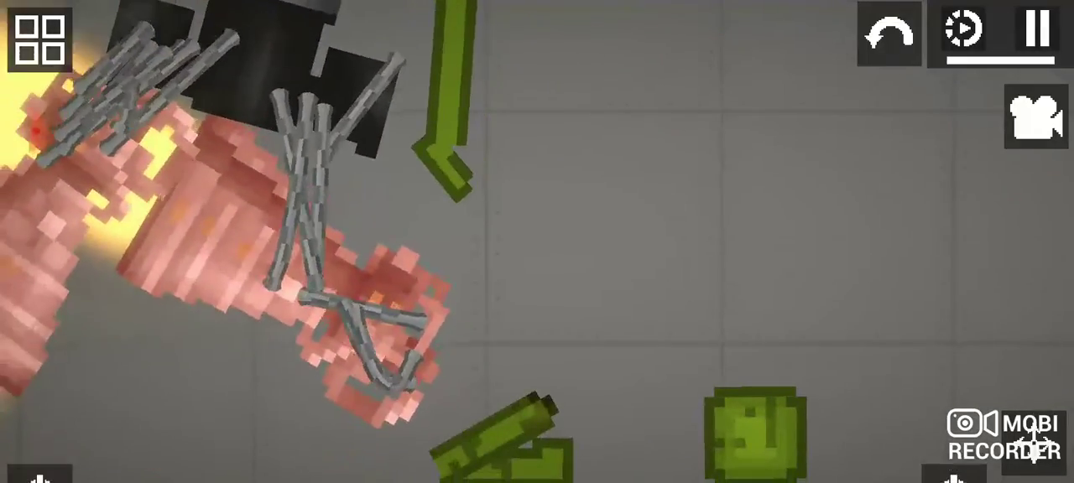
click(395, 294)
click(587, 252)
Check a thruster part's options, then pause the rocket mid-launch.
click(395, 294)
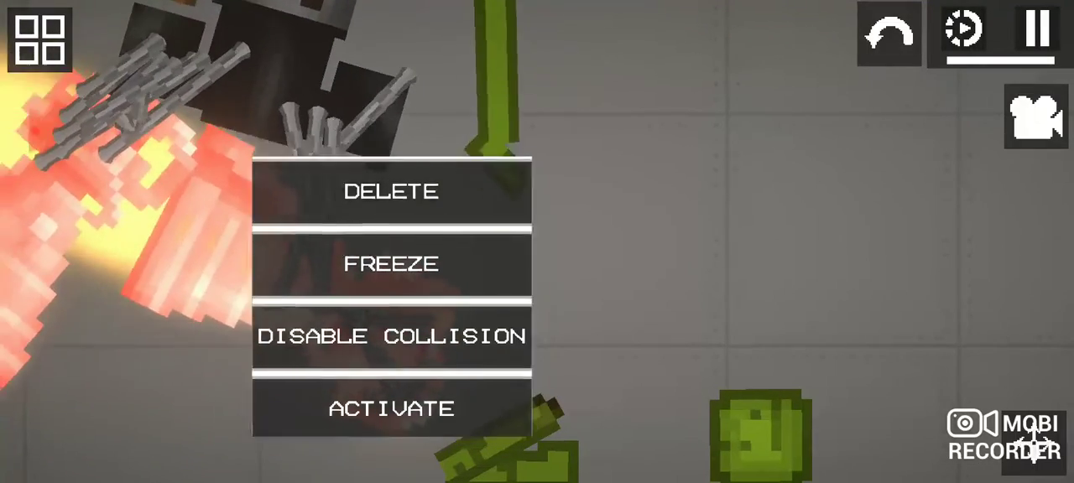
click(671, 252)
click(377, 310)
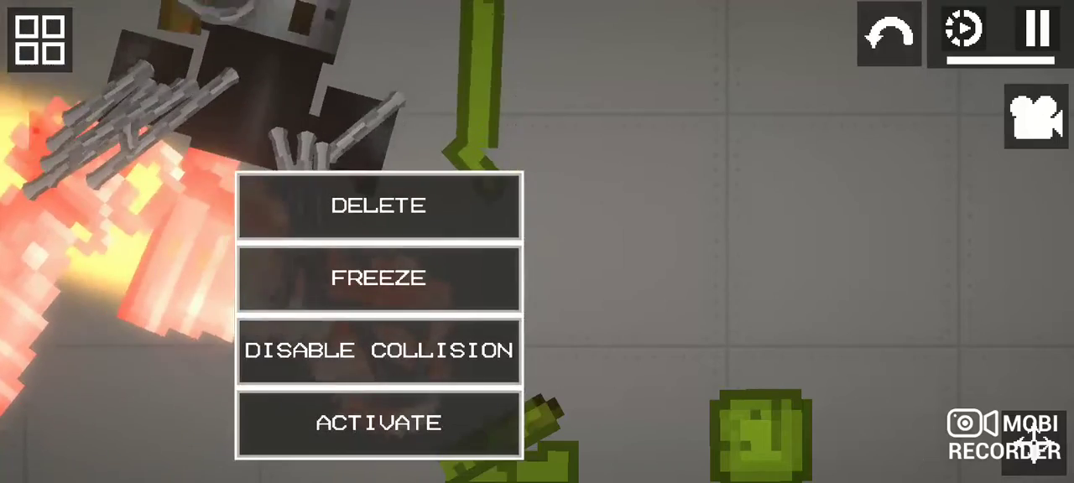
click(672, 252)
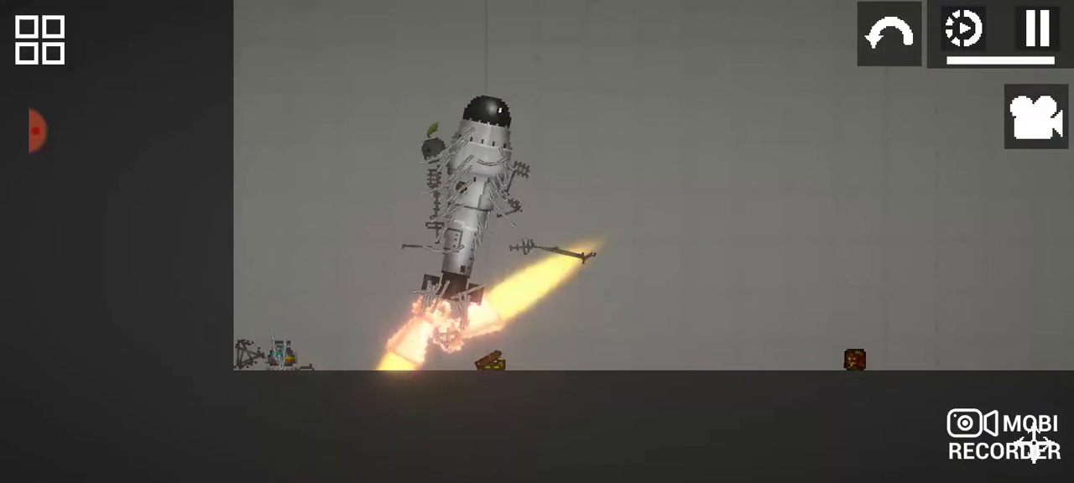
scroll(469, 252, up, 5)
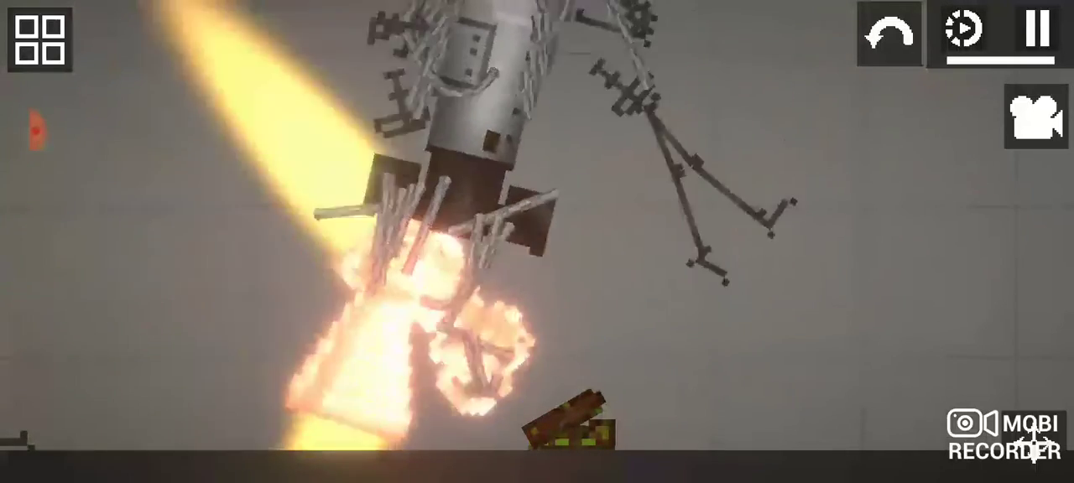
click(1038, 30)
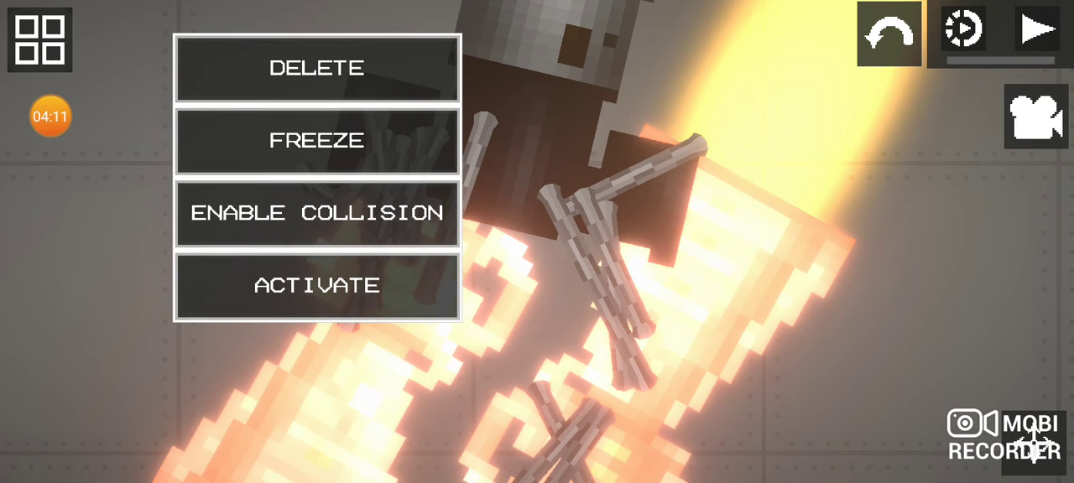
Enable collision on the first thruster part.
click(317, 285)
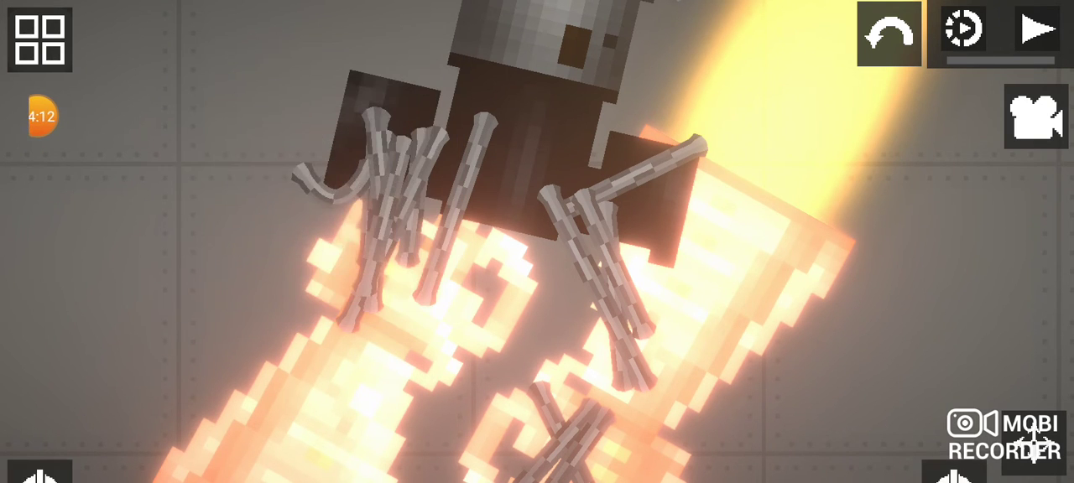
right_click(327, 193)
click(269, 218)
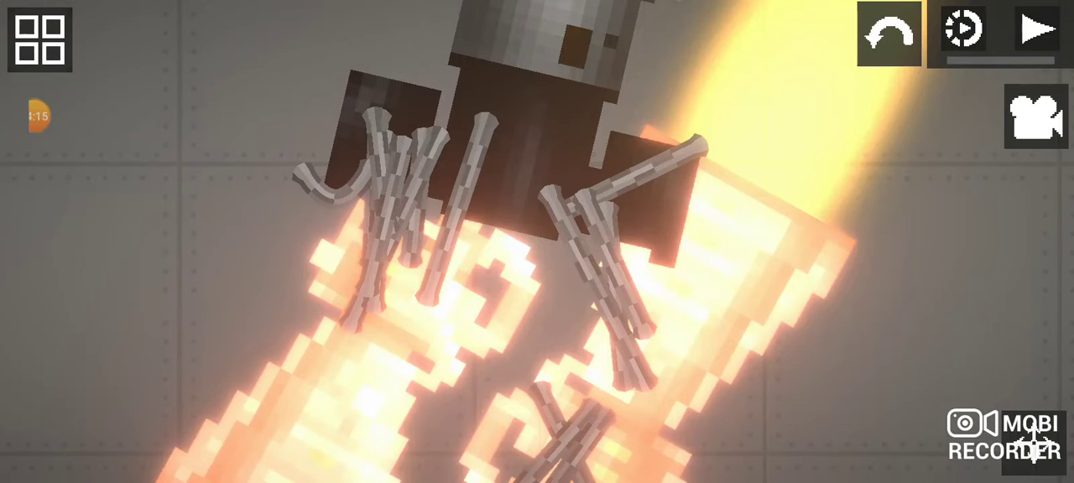
right_click(332, 197)
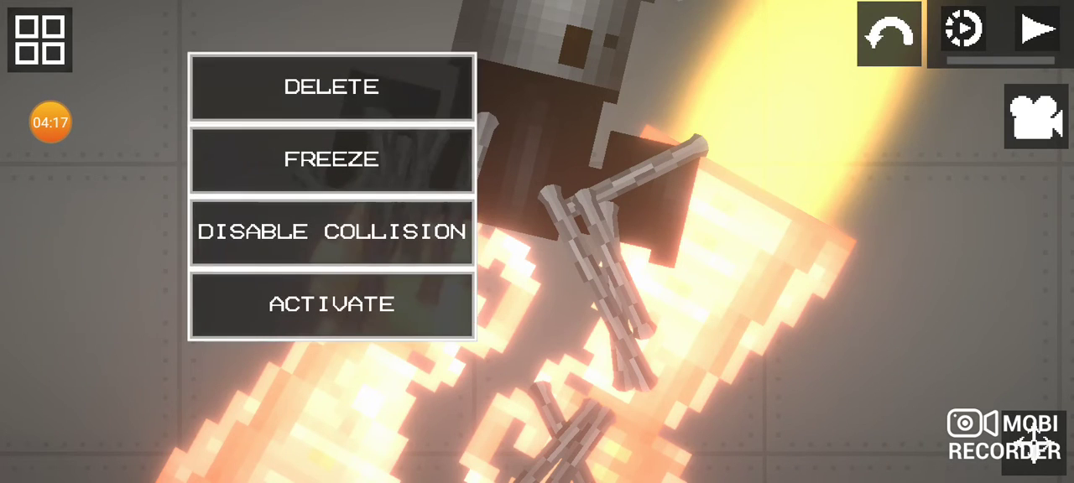
click(331, 159)
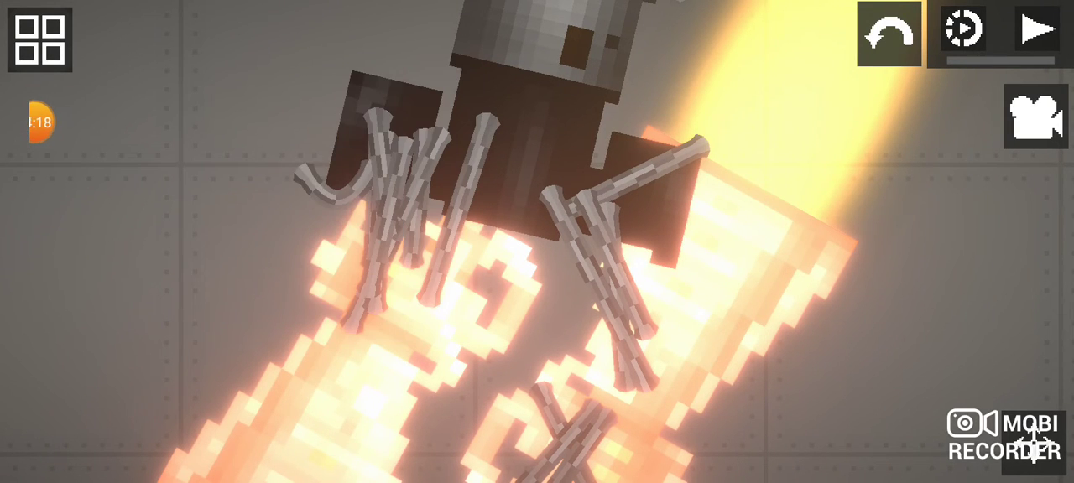
Open the options of the other thruster parts, then resume the launch.
right_click(325, 188)
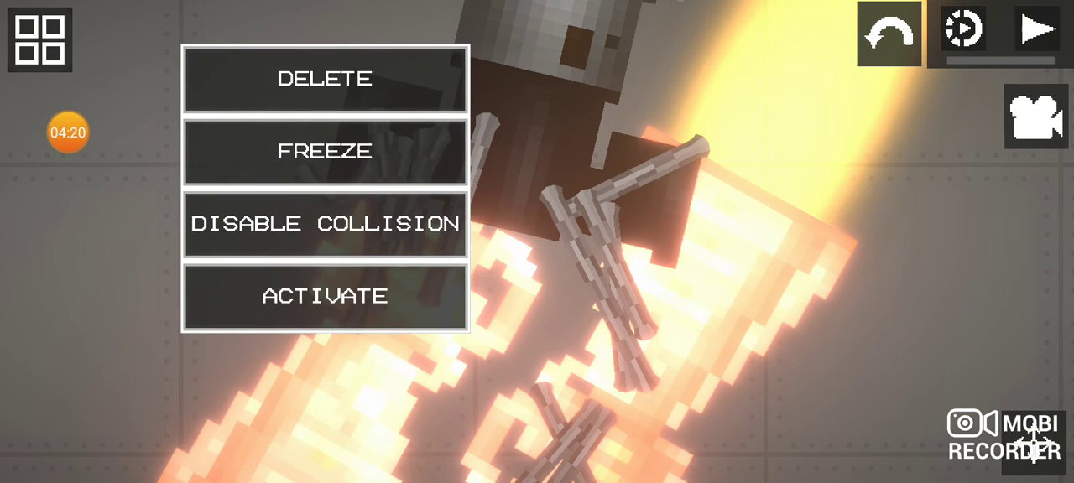
click(67, 132)
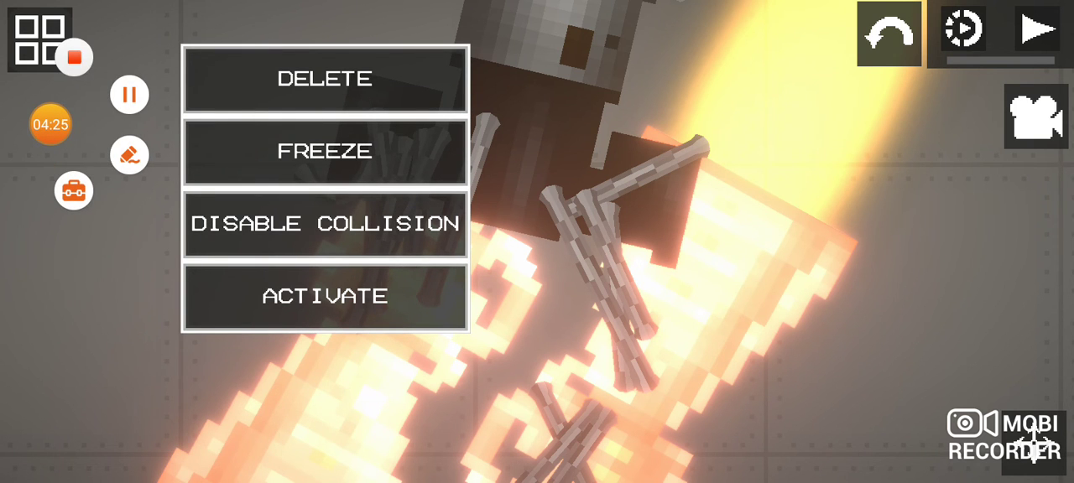
click(587, 251)
right_click(839, 201)
click(587, 252)
right_click(394, 209)
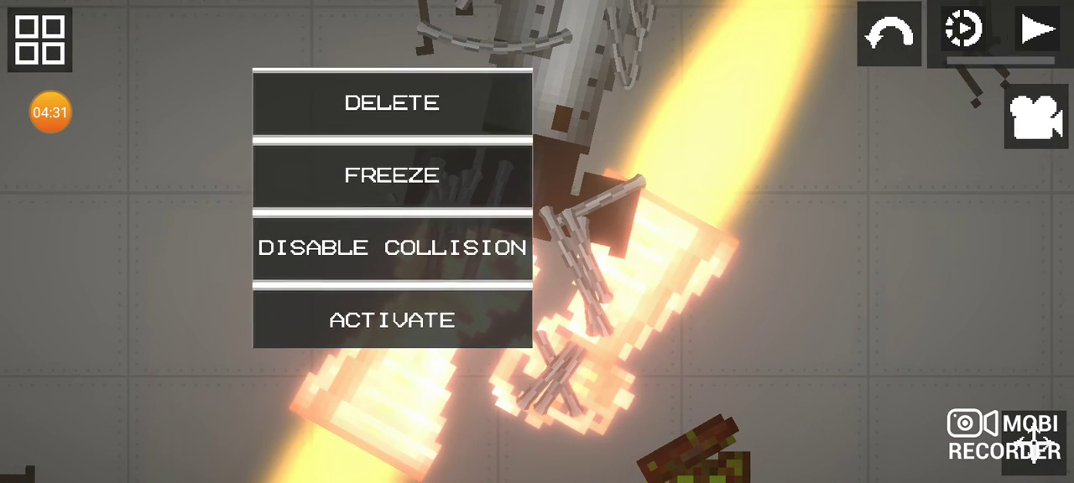
click(797, 335)
right_click(431, 220)
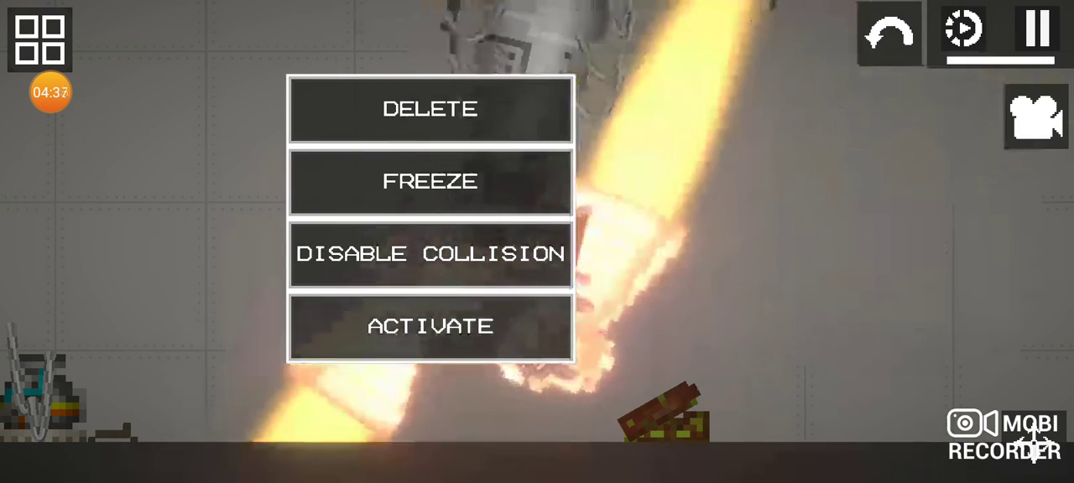
click(797, 252)
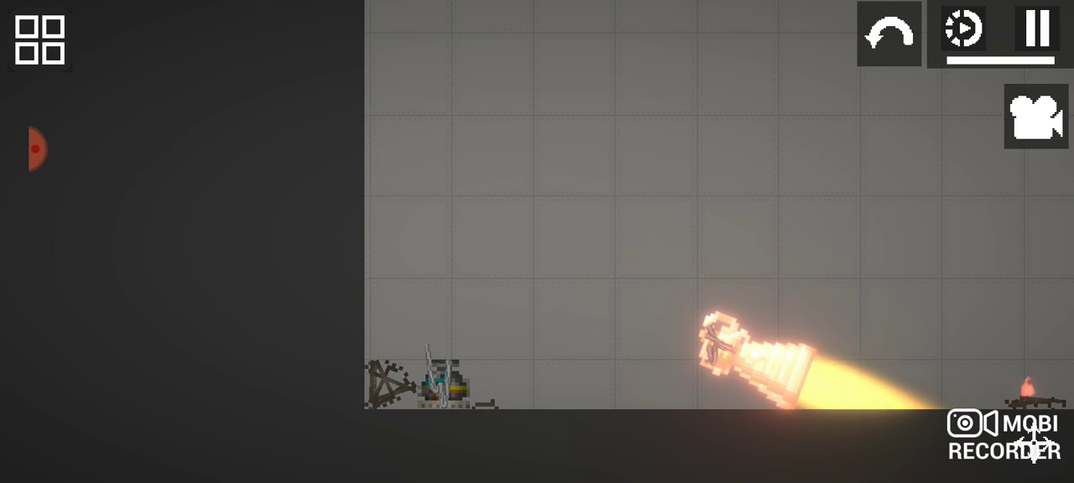
Watch the bomb rocket wreck and settle on the floor, its thruster flame still burning.
click(50, 146)
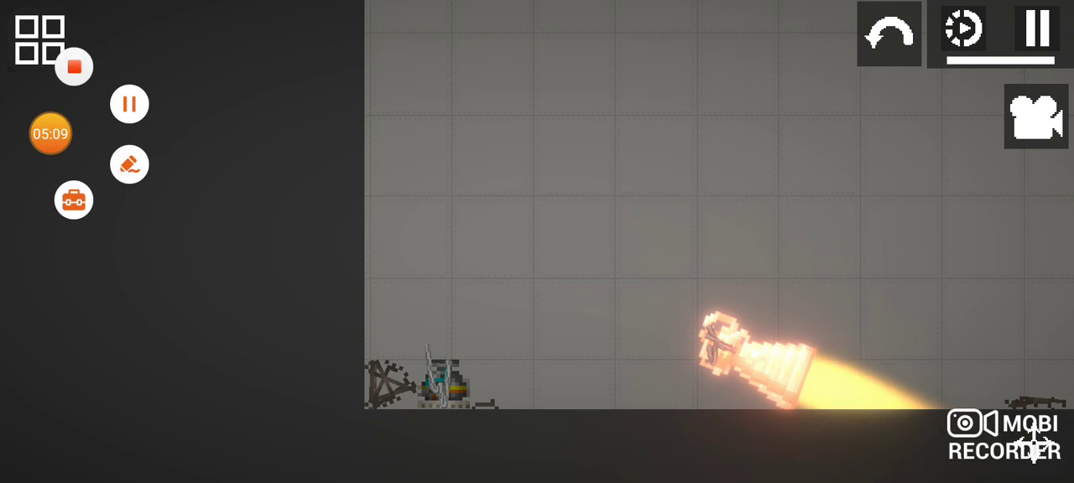